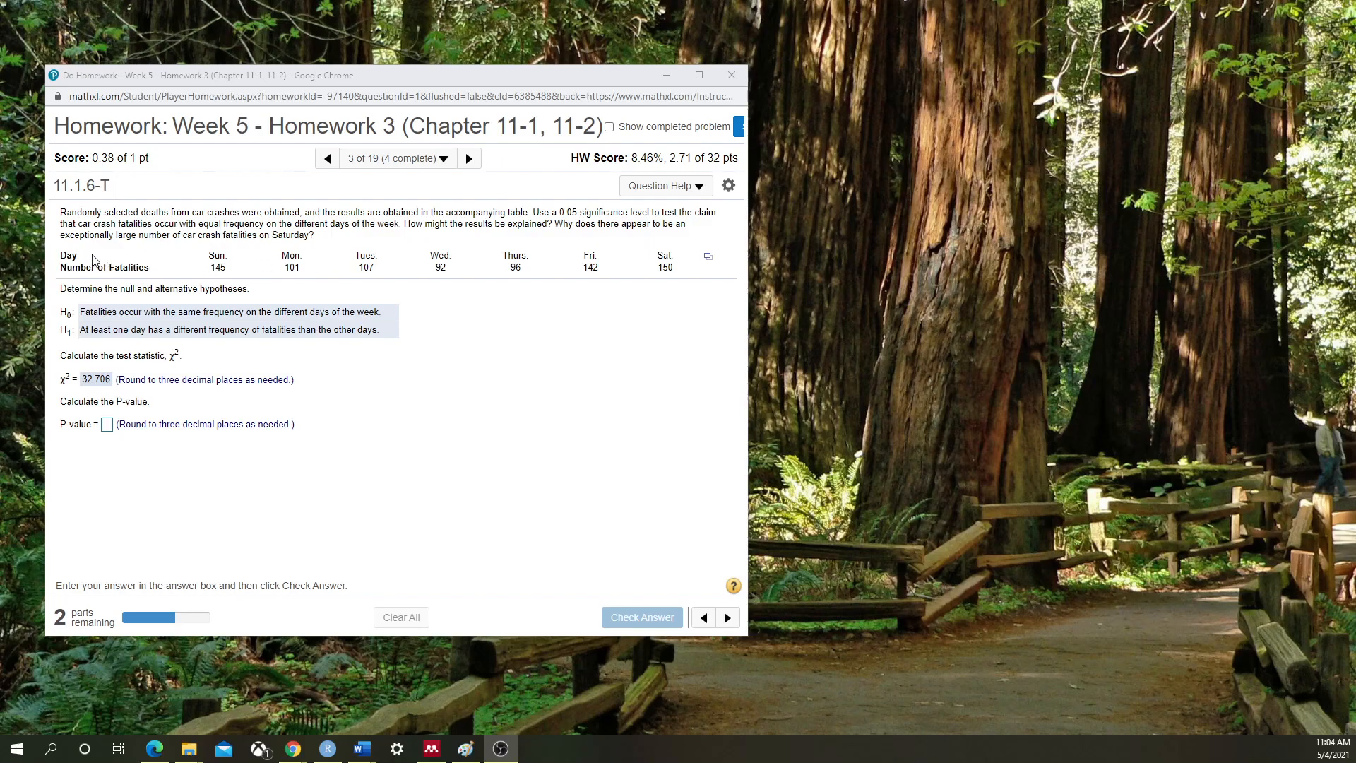
# Open the fatalities table in StatCrunch and move its data window into full view
pyautogui.click(708, 257)
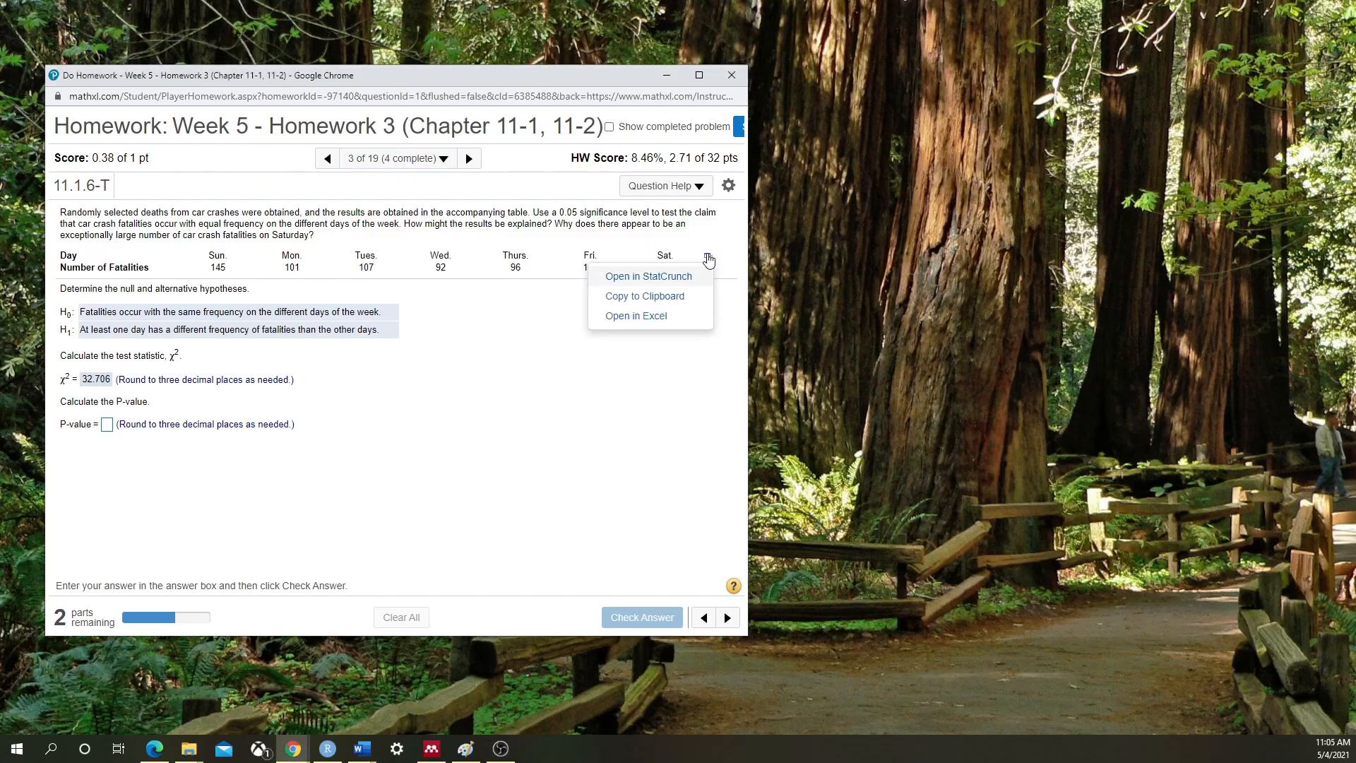
pyautogui.click(499, 239)
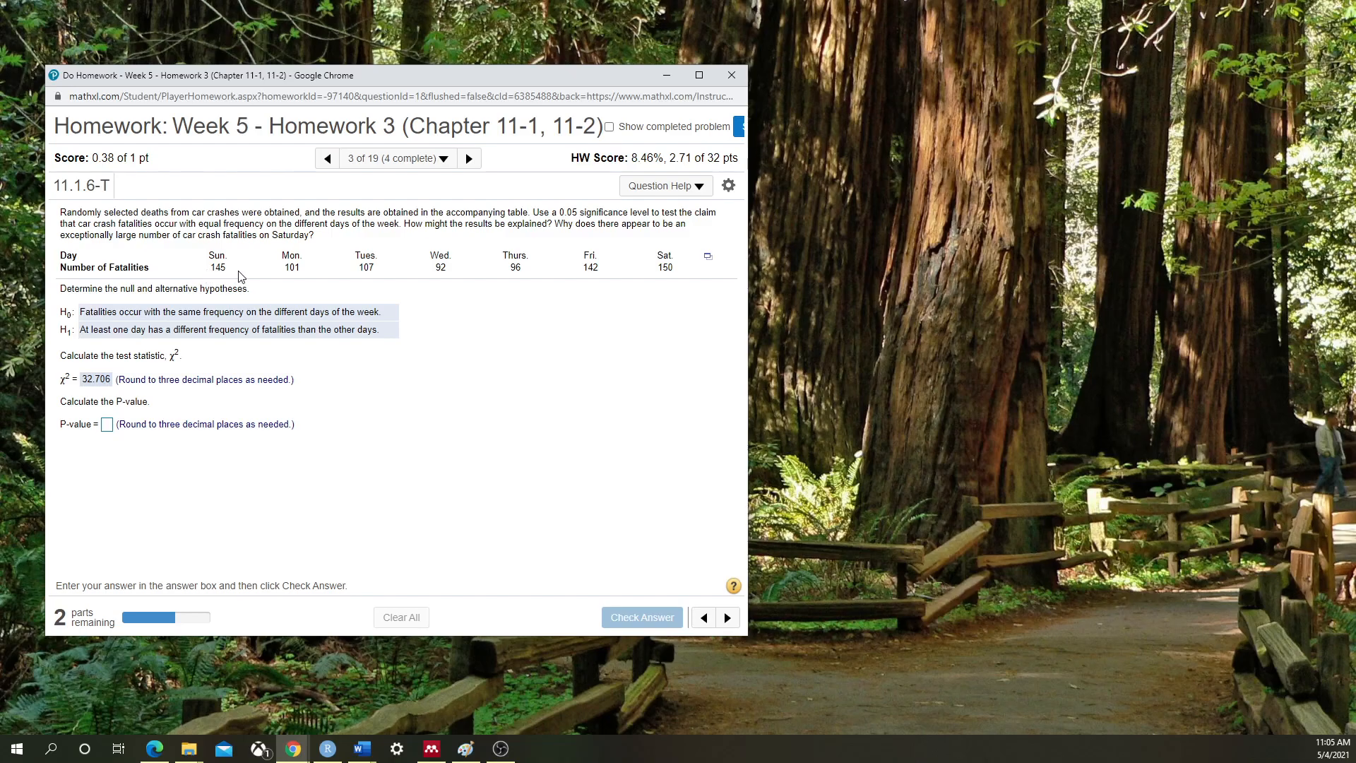
pyautogui.click(708, 257)
pyautogui.click(651, 279)
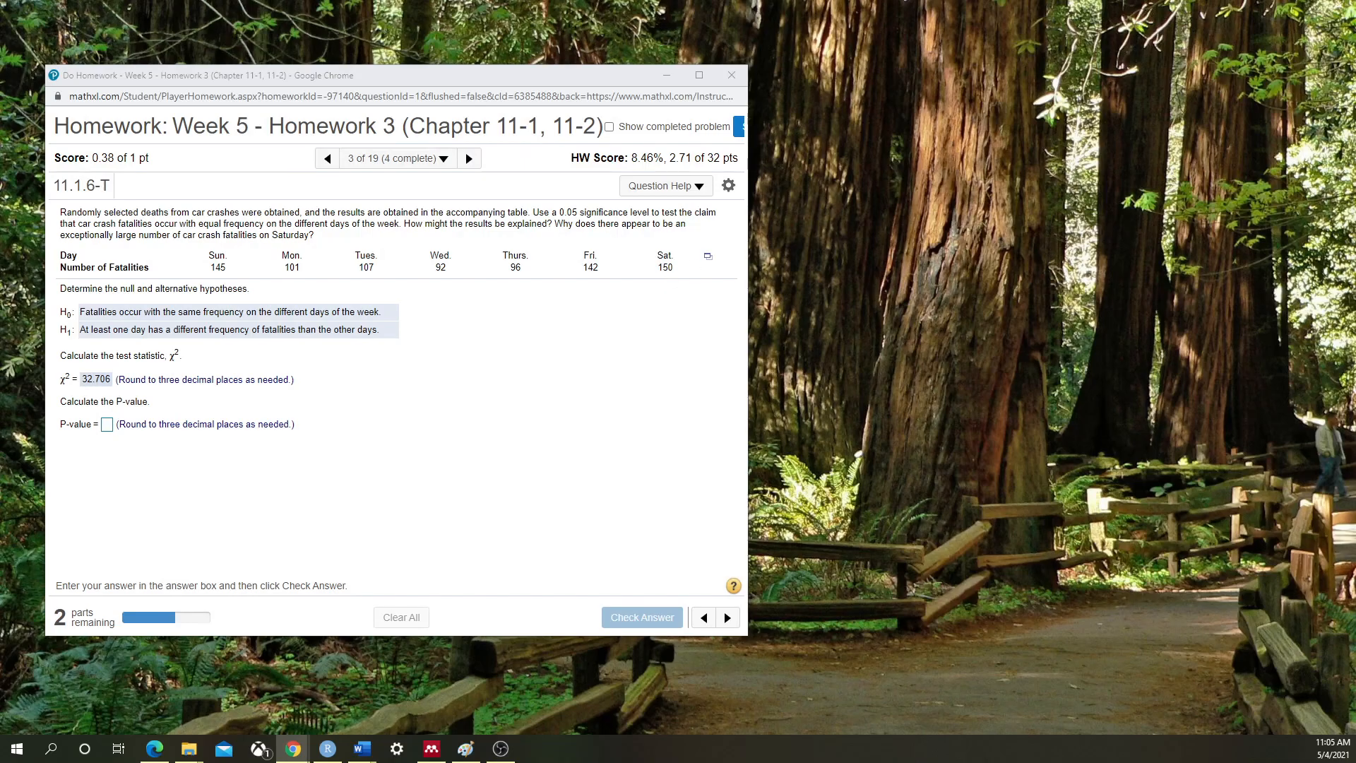
pyautogui.moveTo(1212, 169); pyautogui.dragTo(825, 128)
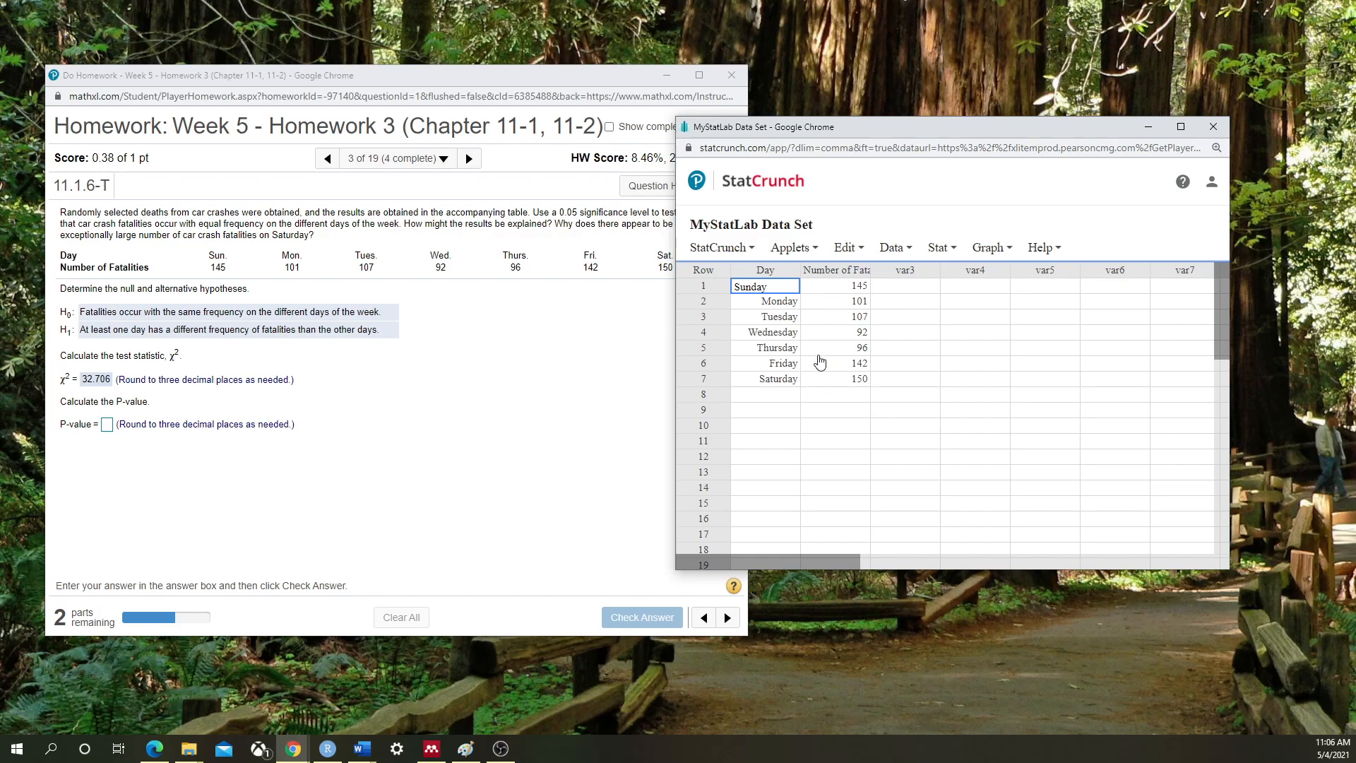
# Start a Chi-Square goodness-of-fit test from the Stat menu
pyautogui.click(940, 248)
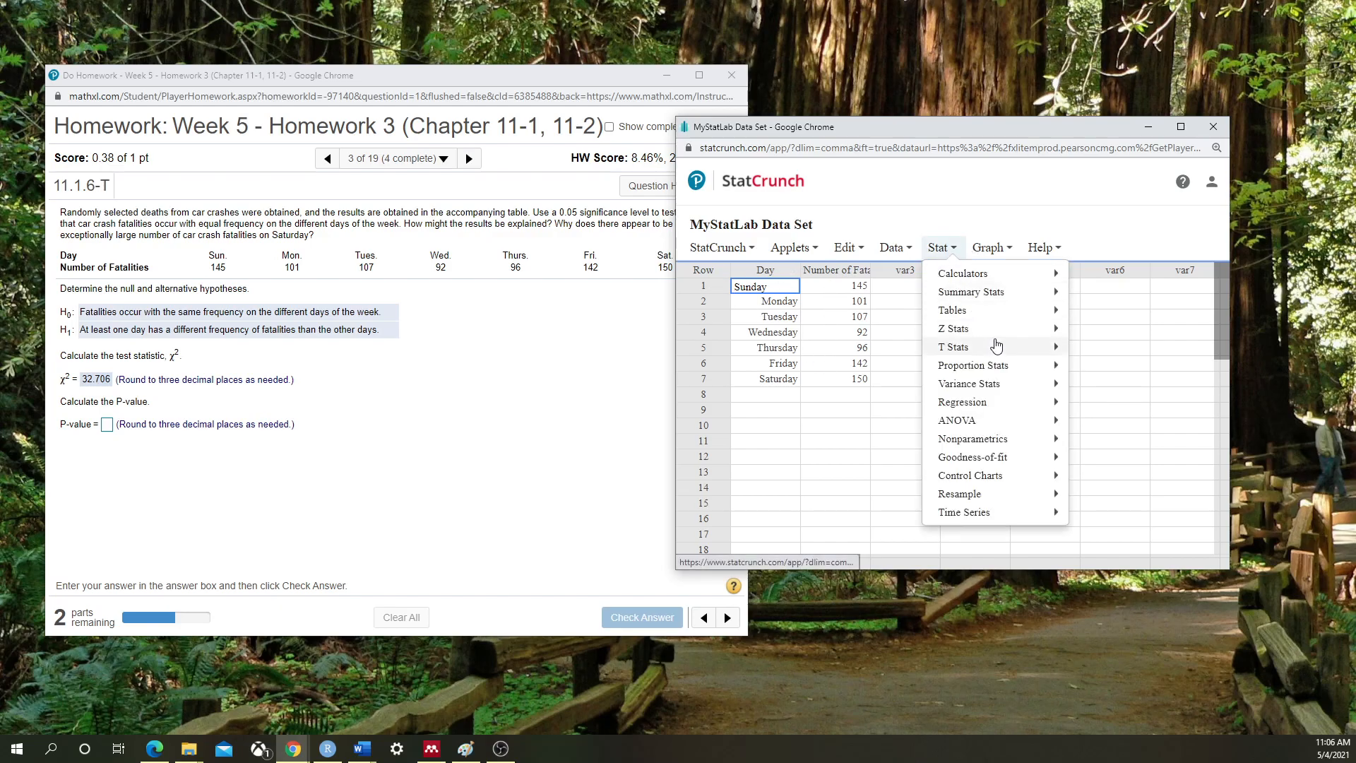
pyautogui.moveTo(1005, 459)
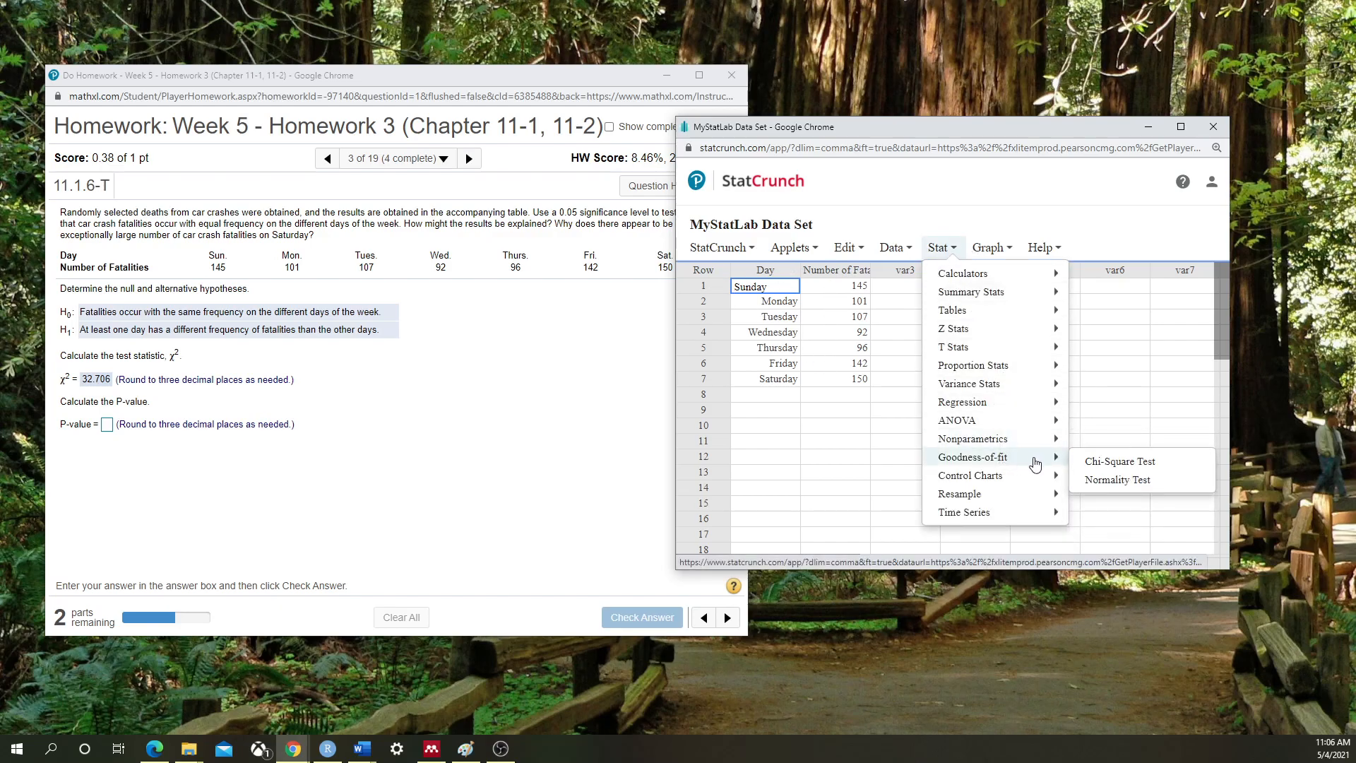
pyautogui.click(1111, 463)
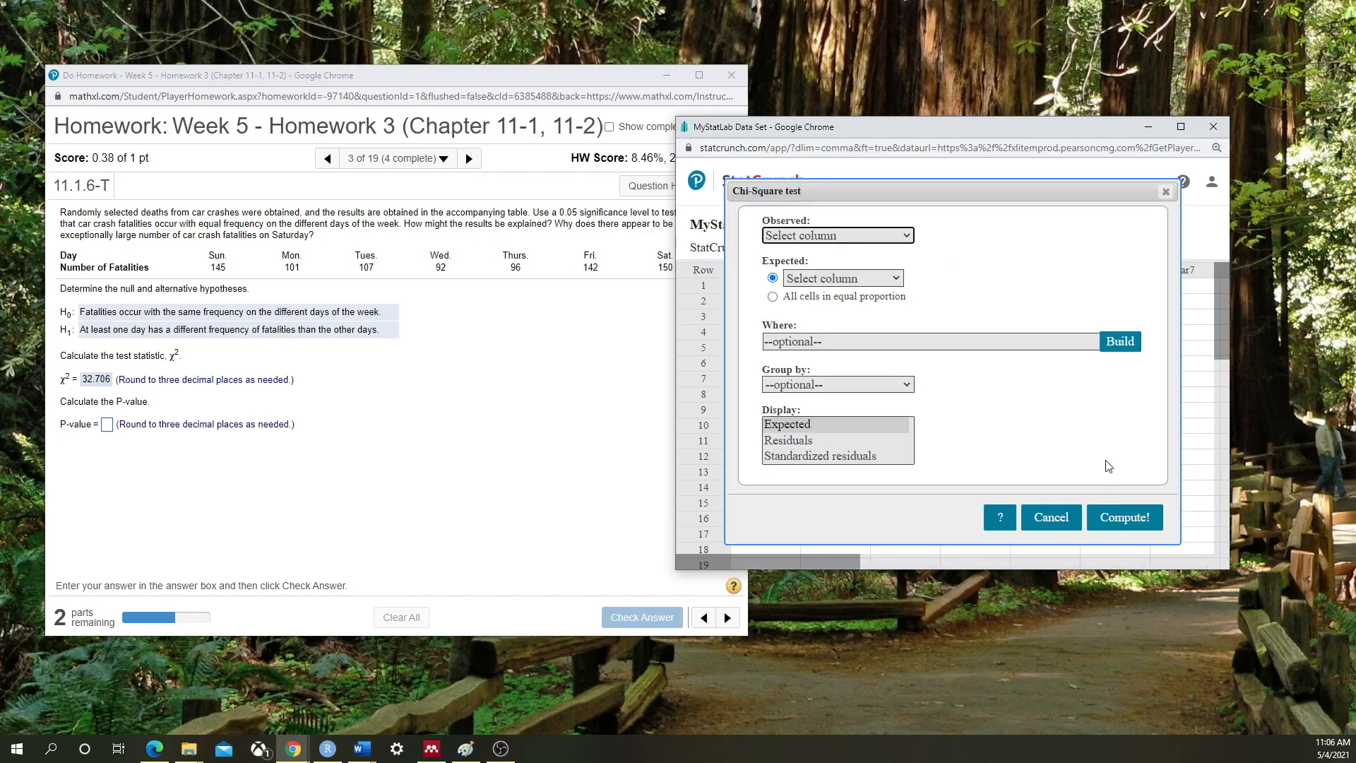
# Test Number of Fatalities with equal proportions: chi-square 32.705882, DF 6, P-value <0.0001
pyautogui.click(905, 240)
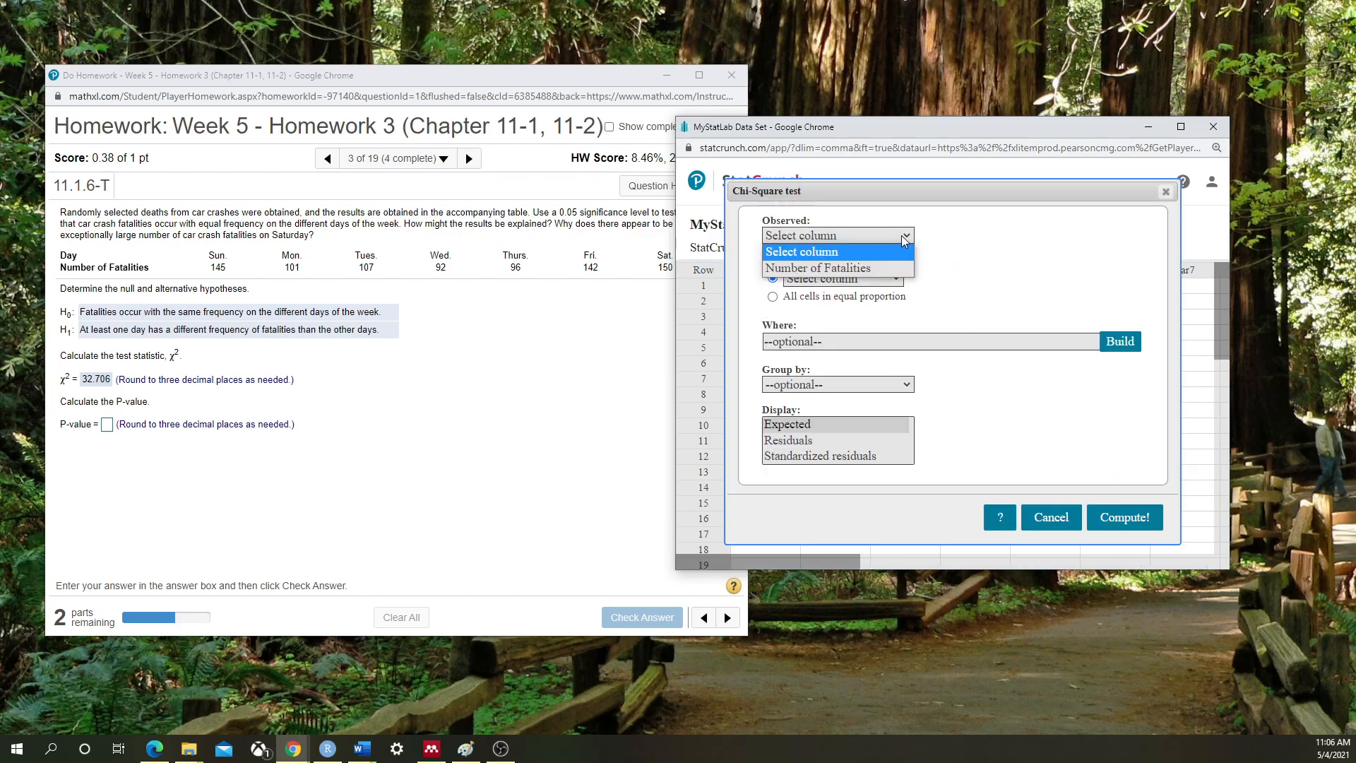
pyautogui.click(858, 268)
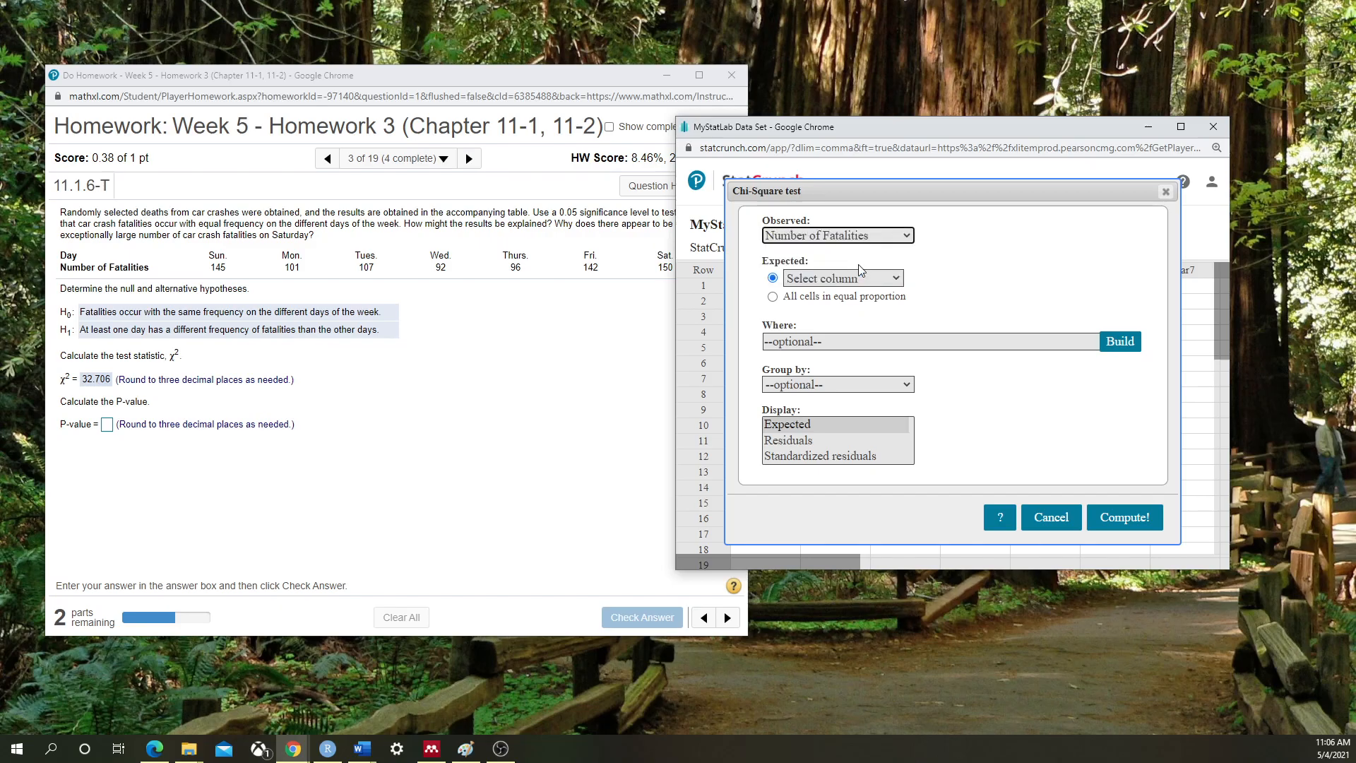
pyautogui.click(842, 278)
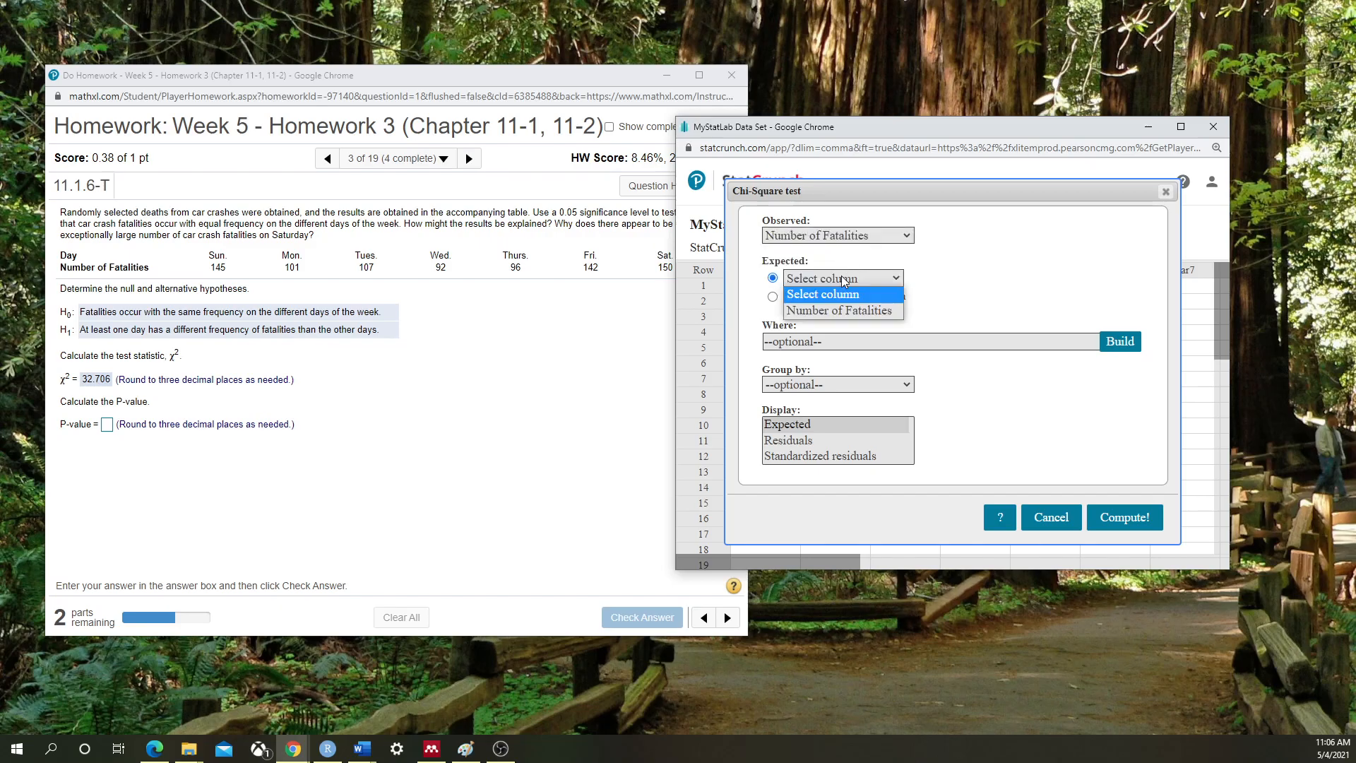
pyautogui.click(841, 277)
pyautogui.click(773, 298)
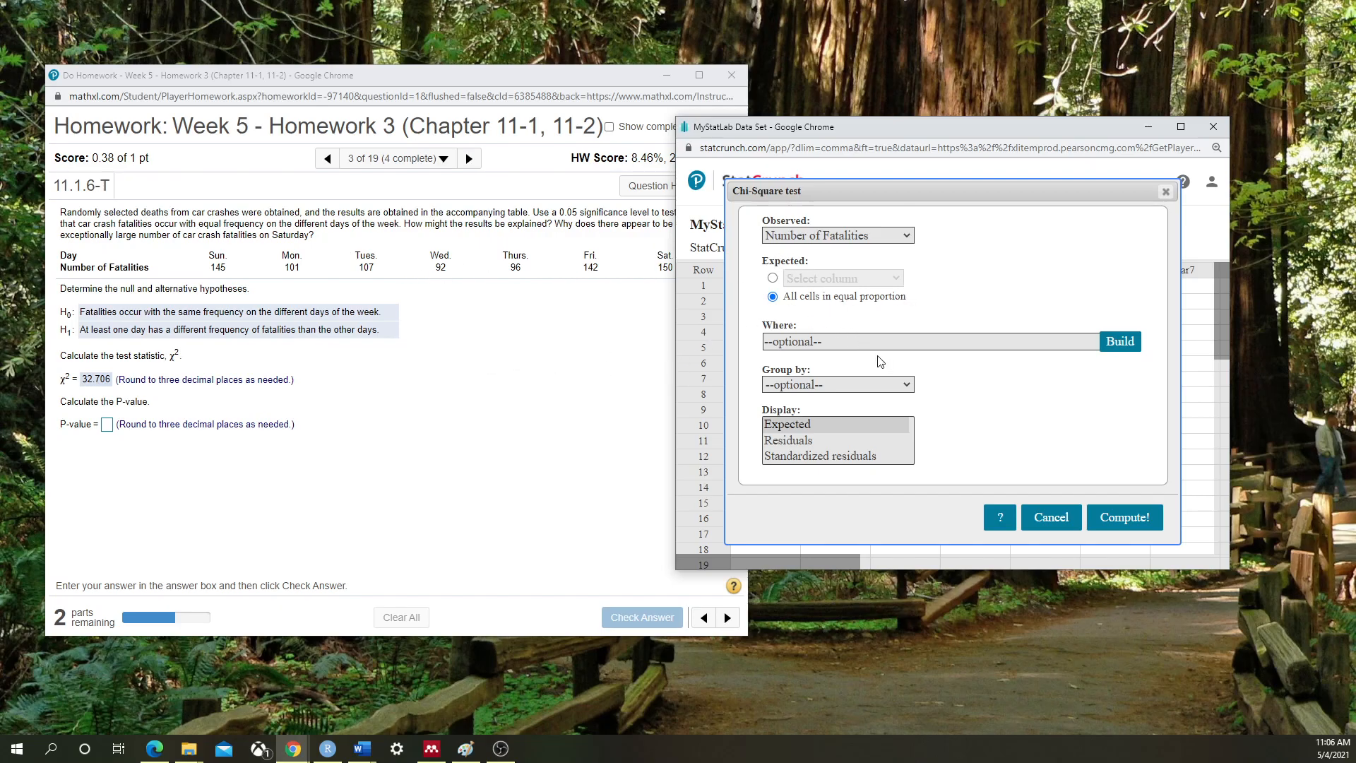
pyautogui.click(1124, 517)
pyautogui.moveTo(1108, 270); pyautogui.dragTo(992, 215)
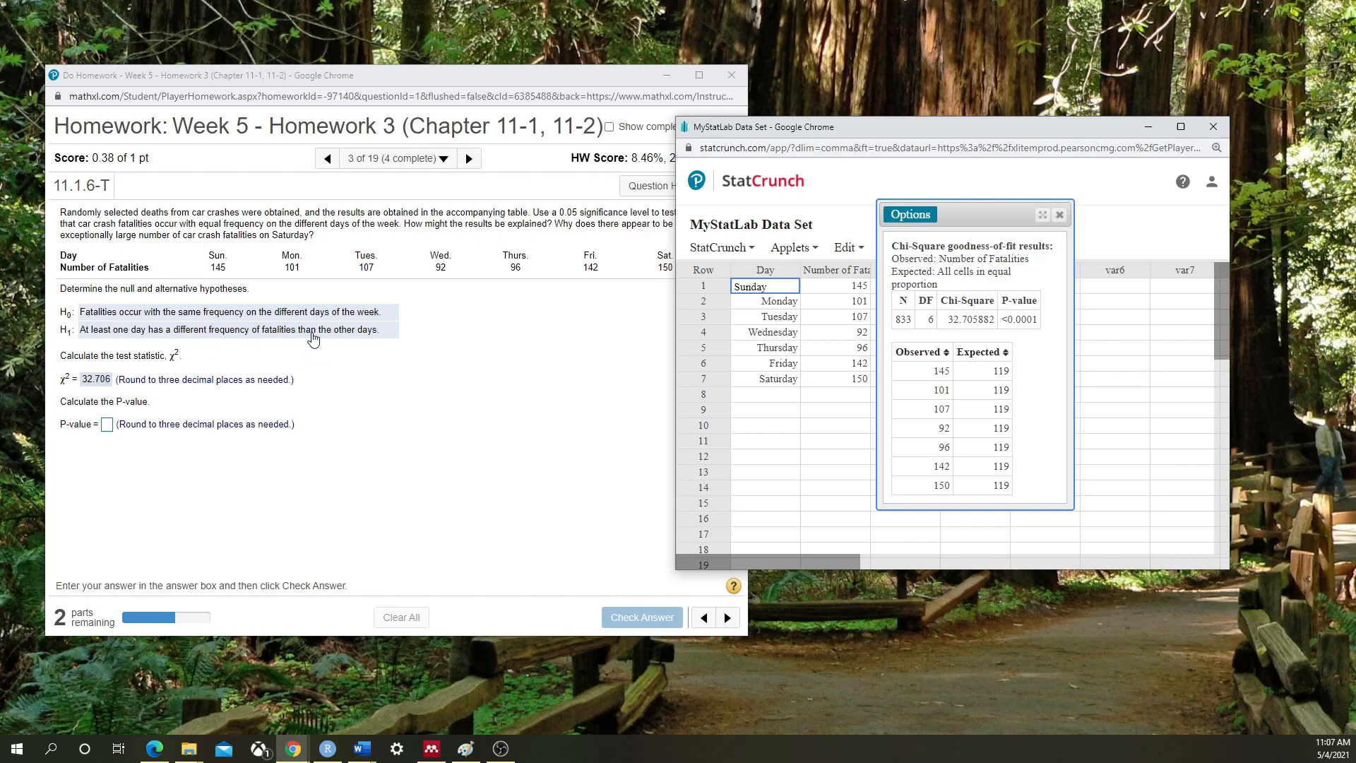
# Enter .000 as the P-value and have it checked as correct
pyautogui.click(106, 426)
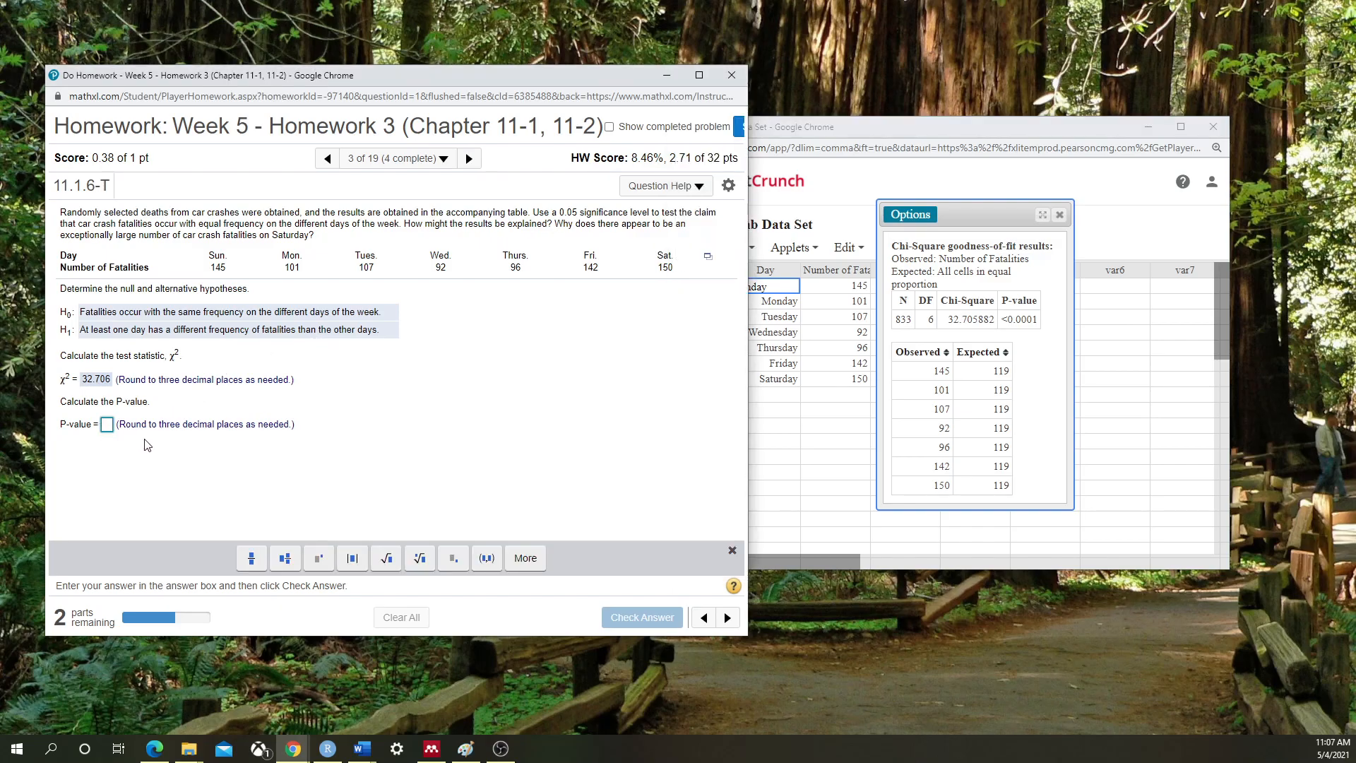
pyautogui.write('.000')
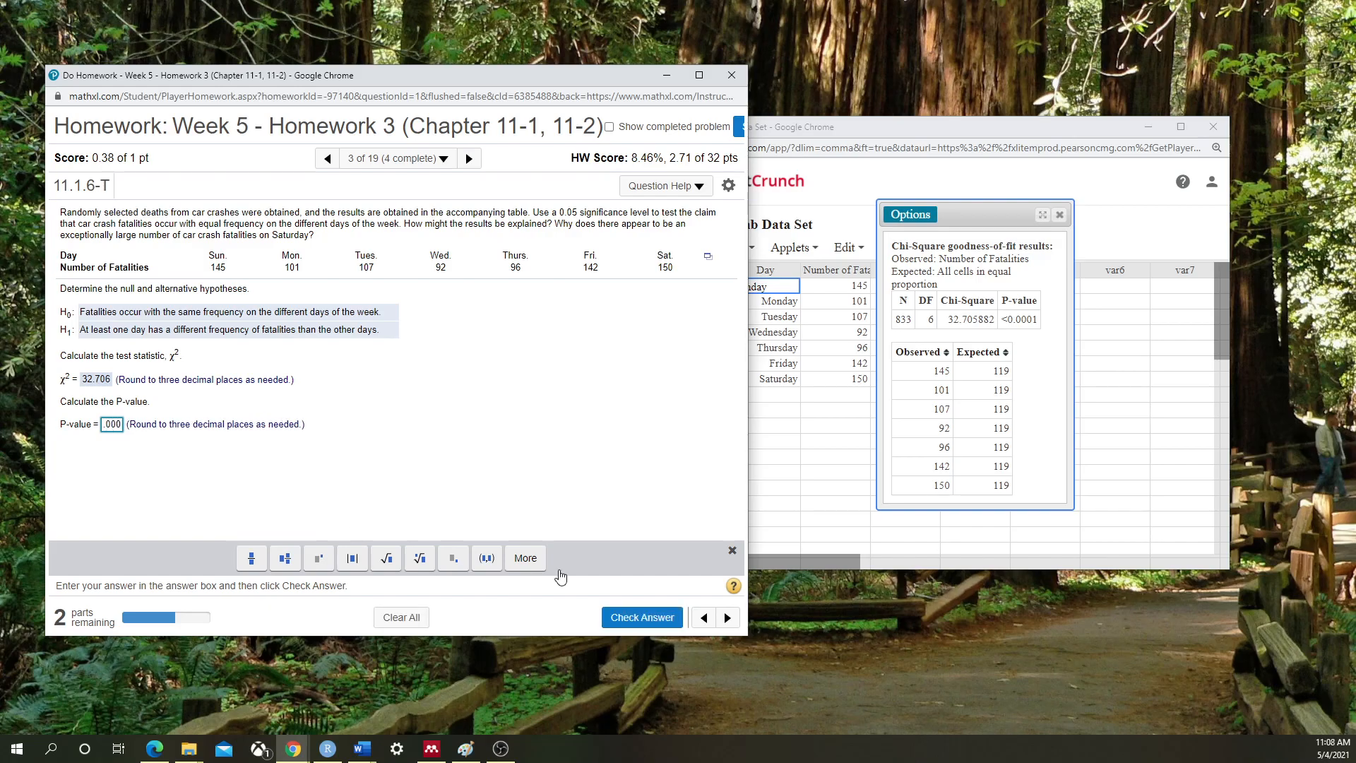
pyautogui.click(637, 616)
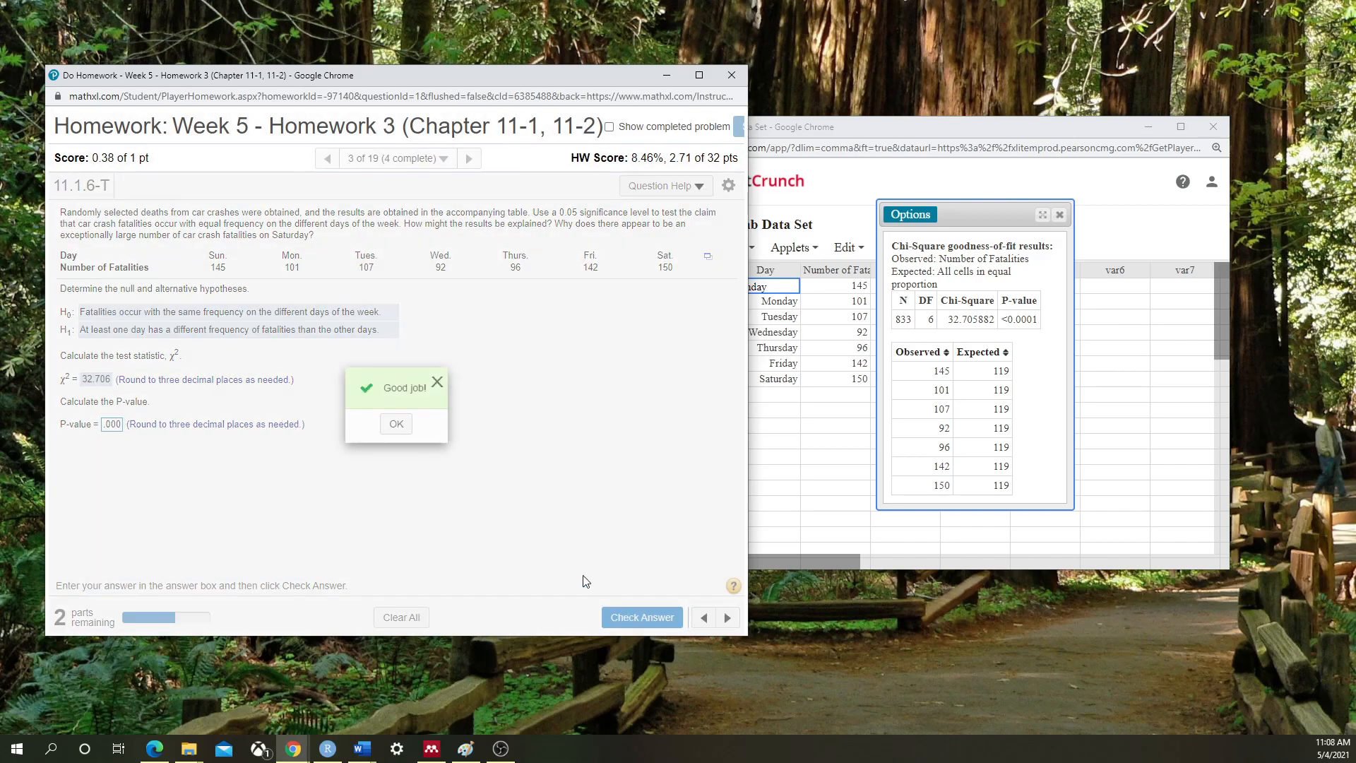
pyautogui.click(397, 437)
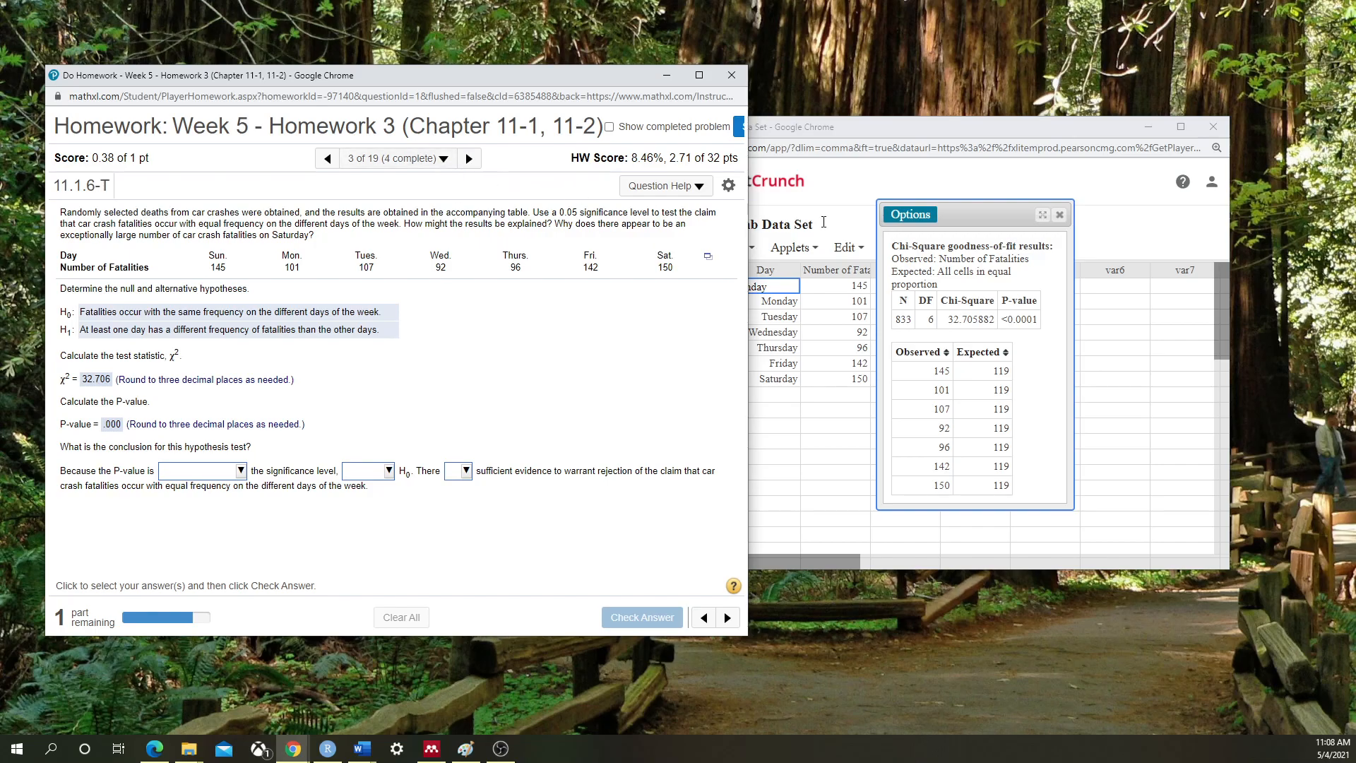
# Go to Question 11 on handedness and ear preference, and close StatCrunch's old chi-square results
pyautogui.click(445, 158)
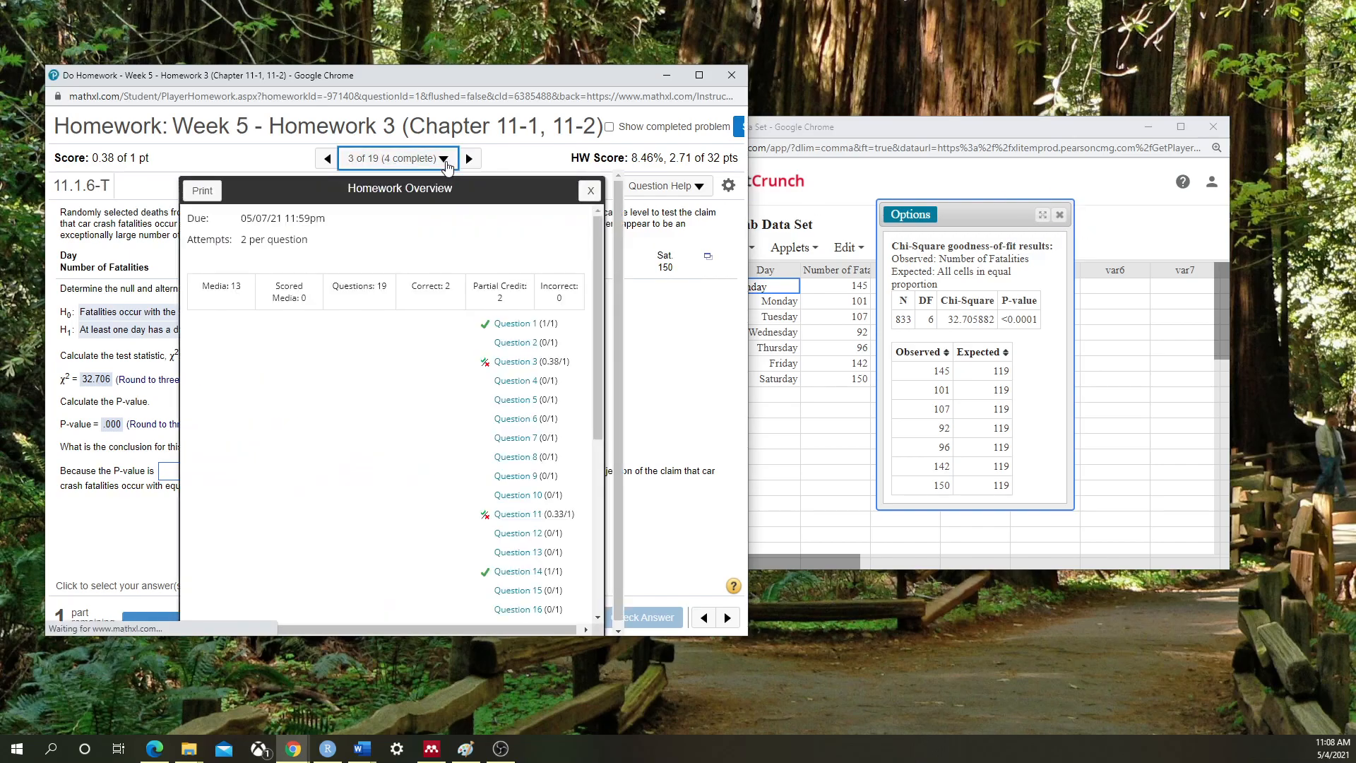
pyautogui.click(498, 514)
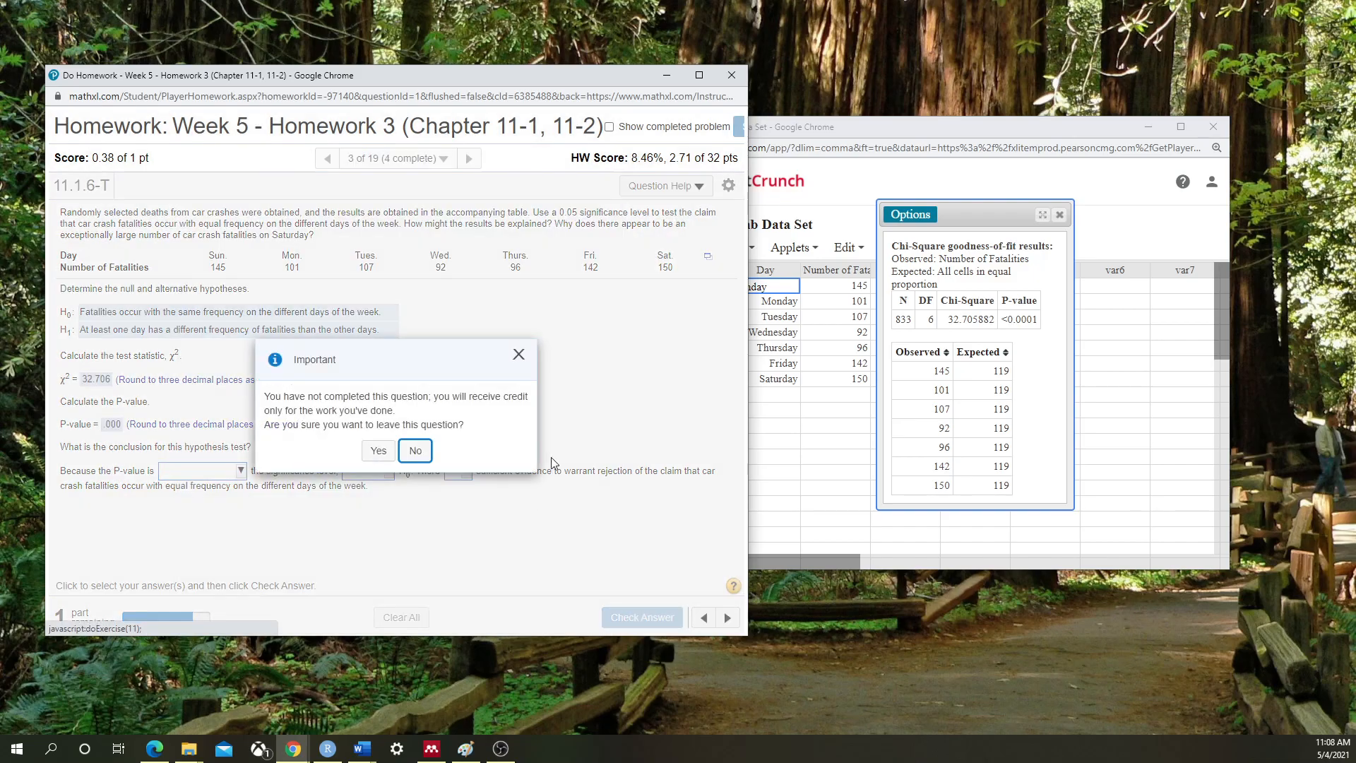
pyautogui.click(373, 448)
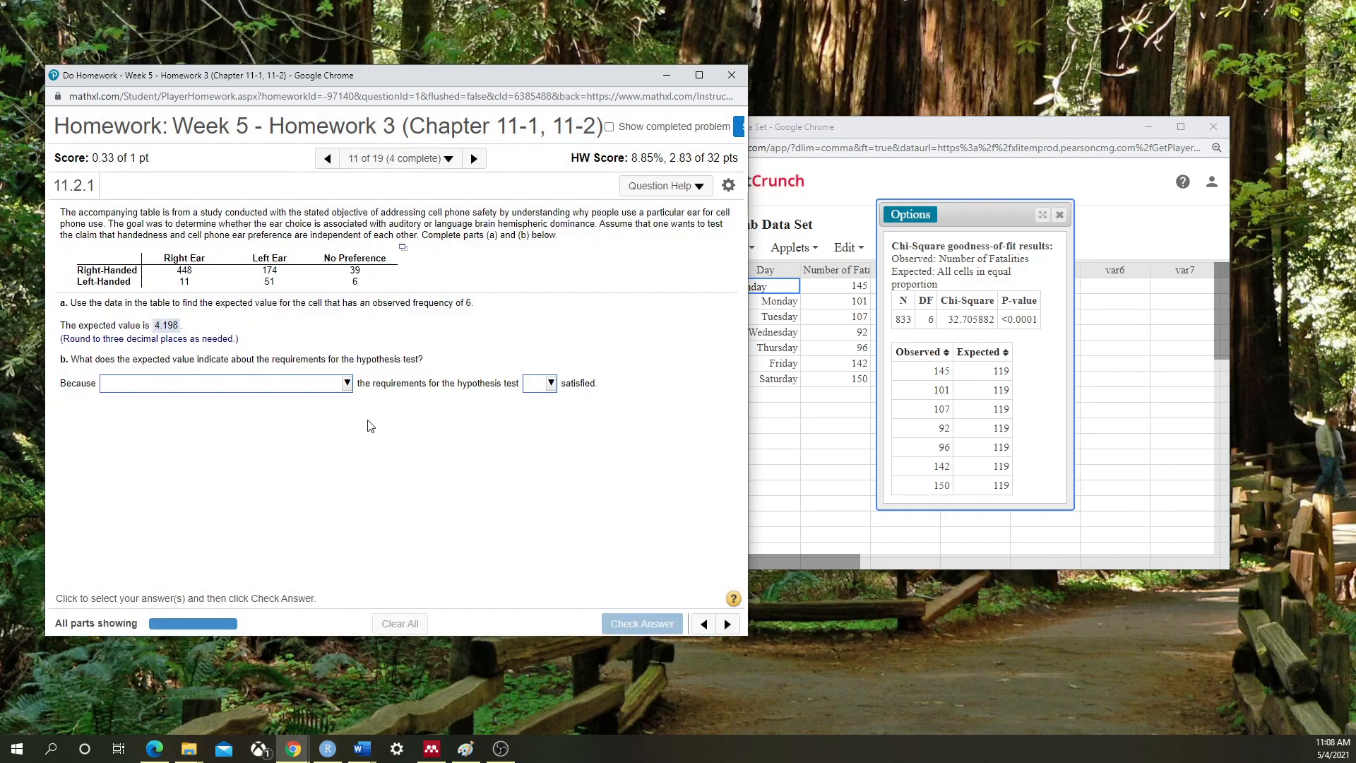
pyautogui.click(1066, 221)
pyautogui.click(1059, 215)
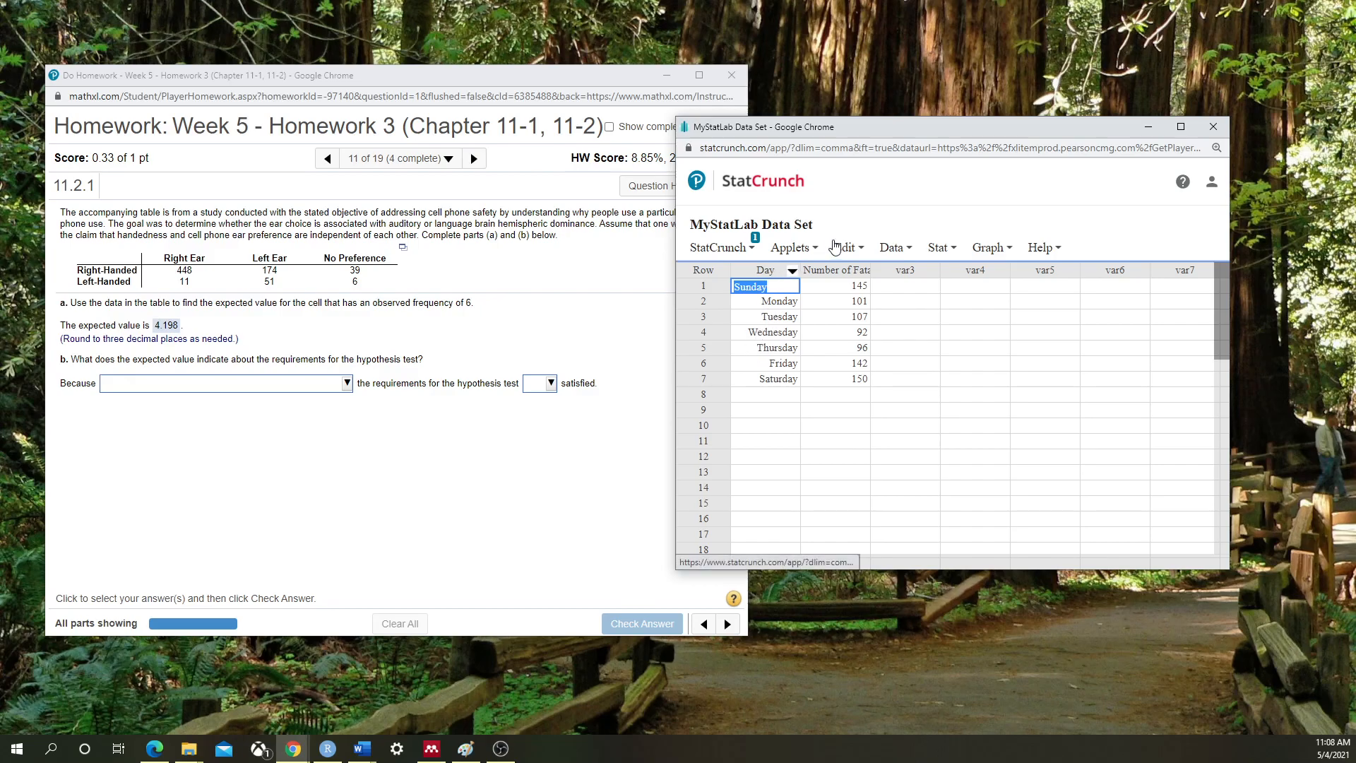
# Copy the handedness table (448, 174, 39; 11, 51, 6) into the StatCrunch grid
pyautogui.click(847, 247)
pyautogui.click(907, 183)
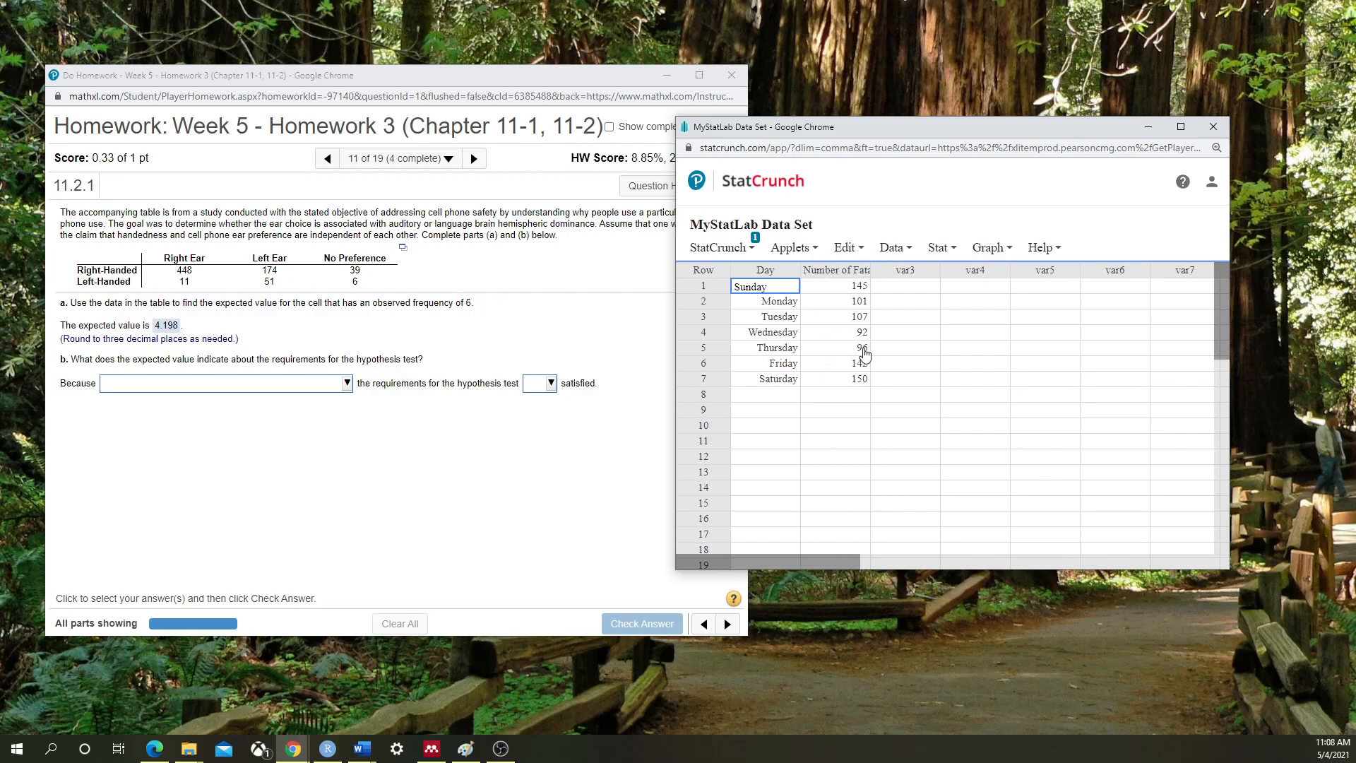
pyautogui.click(403, 248)
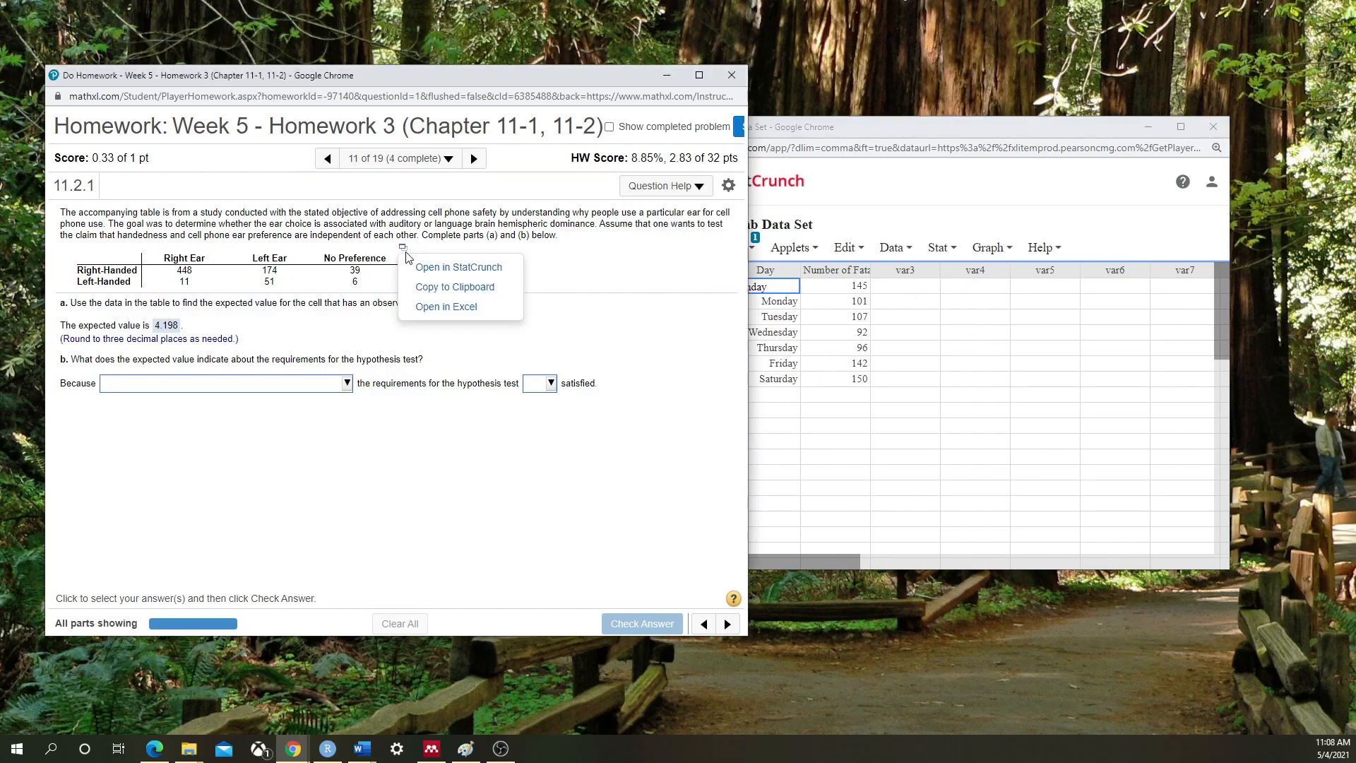
pyautogui.click(454, 287)
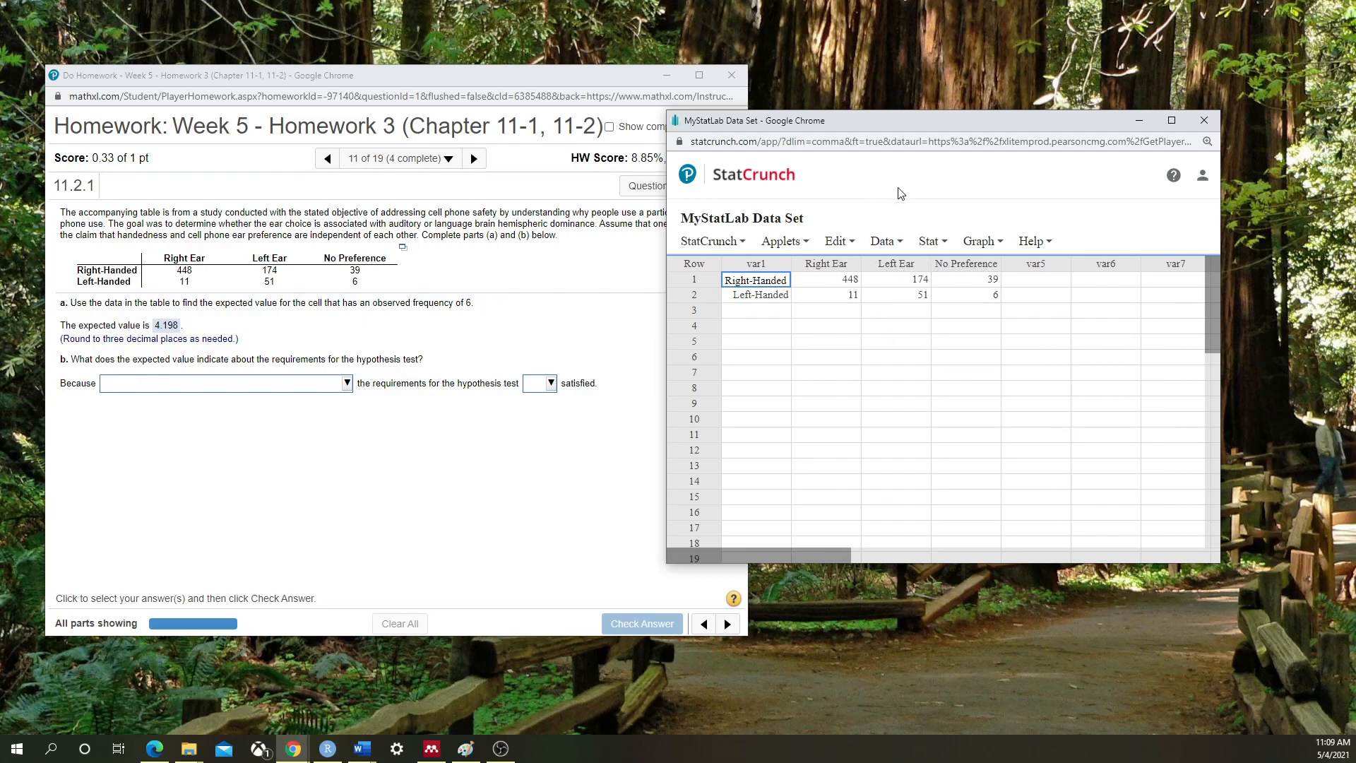
# Open the Chi-Square goodness-of-fit setup, then cancel it
pyautogui.click(940, 241)
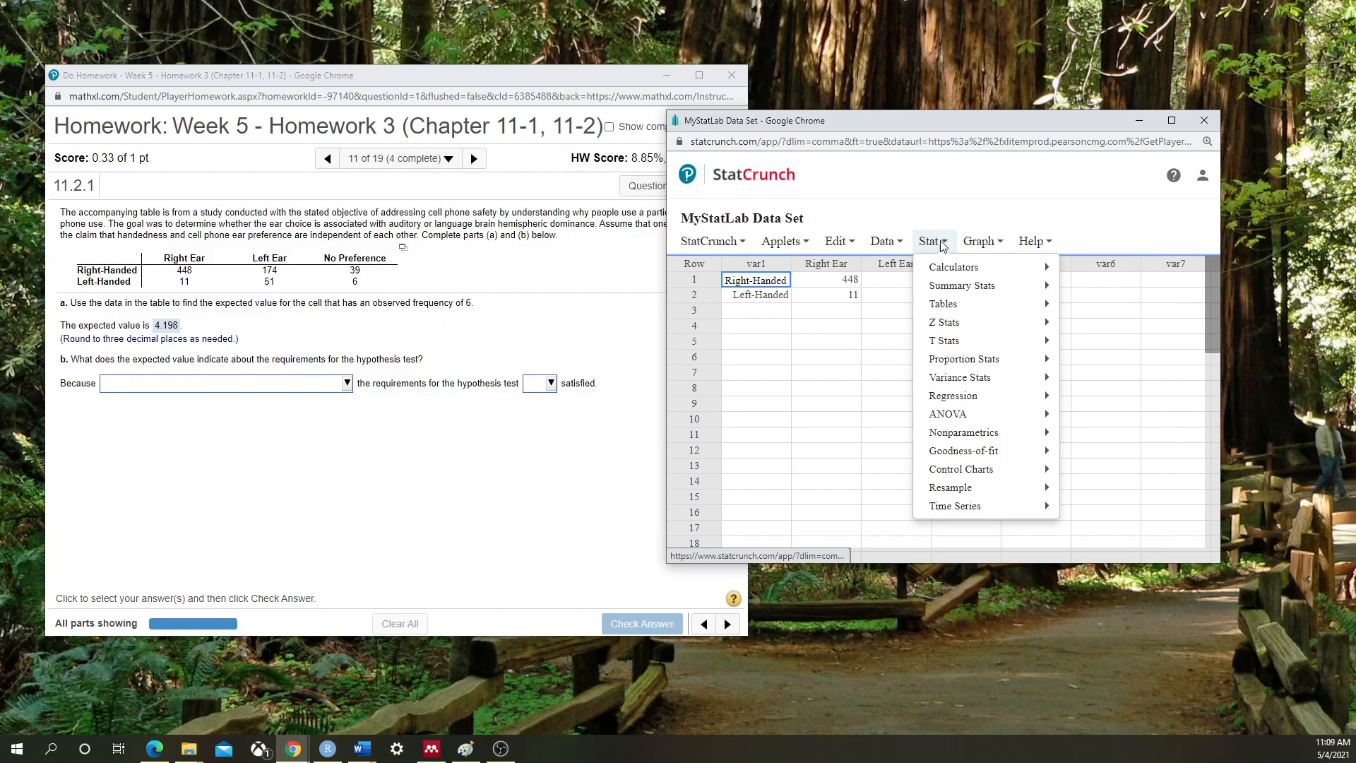
pyautogui.moveTo(989, 452)
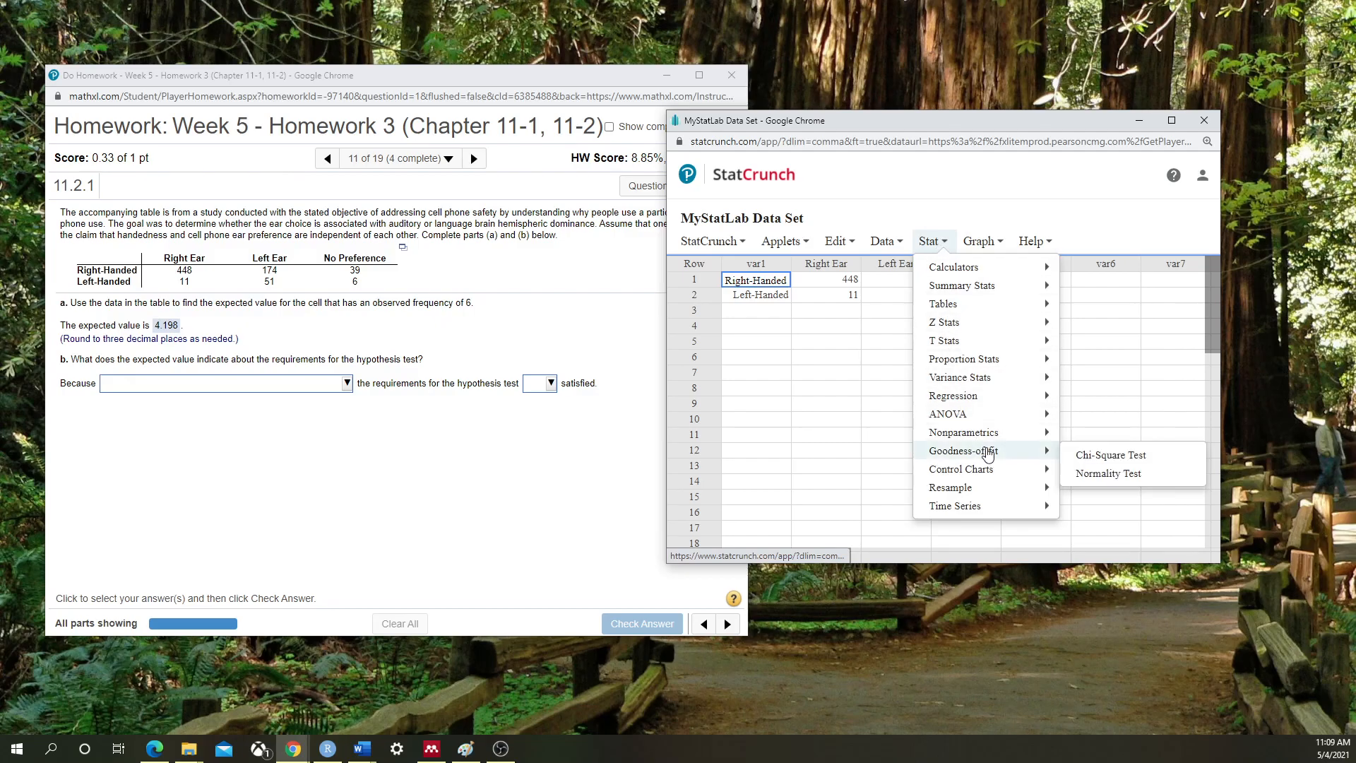
pyautogui.click(1098, 456)
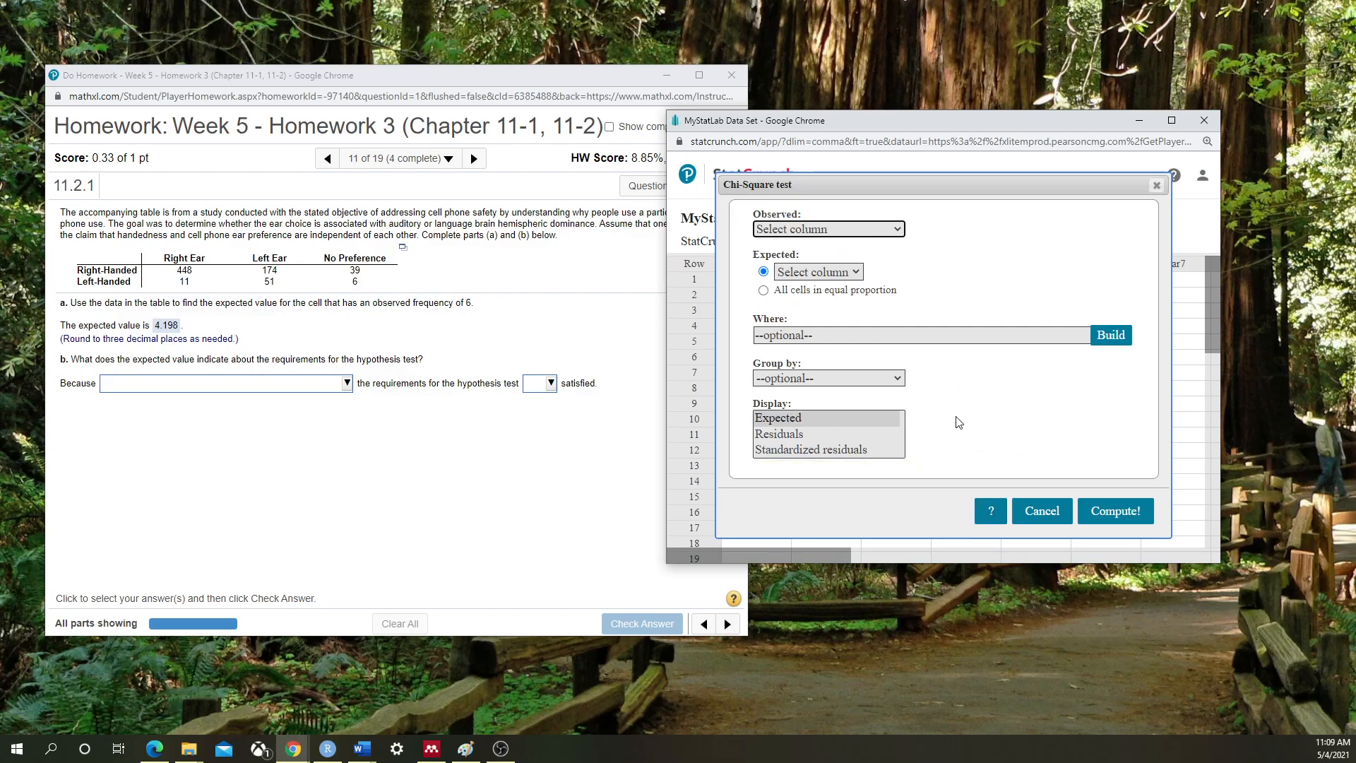
pyautogui.click(1043, 515)
# Open Contingency With Summary settings and choose Right Ear as the first column
pyautogui.click(930, 244)
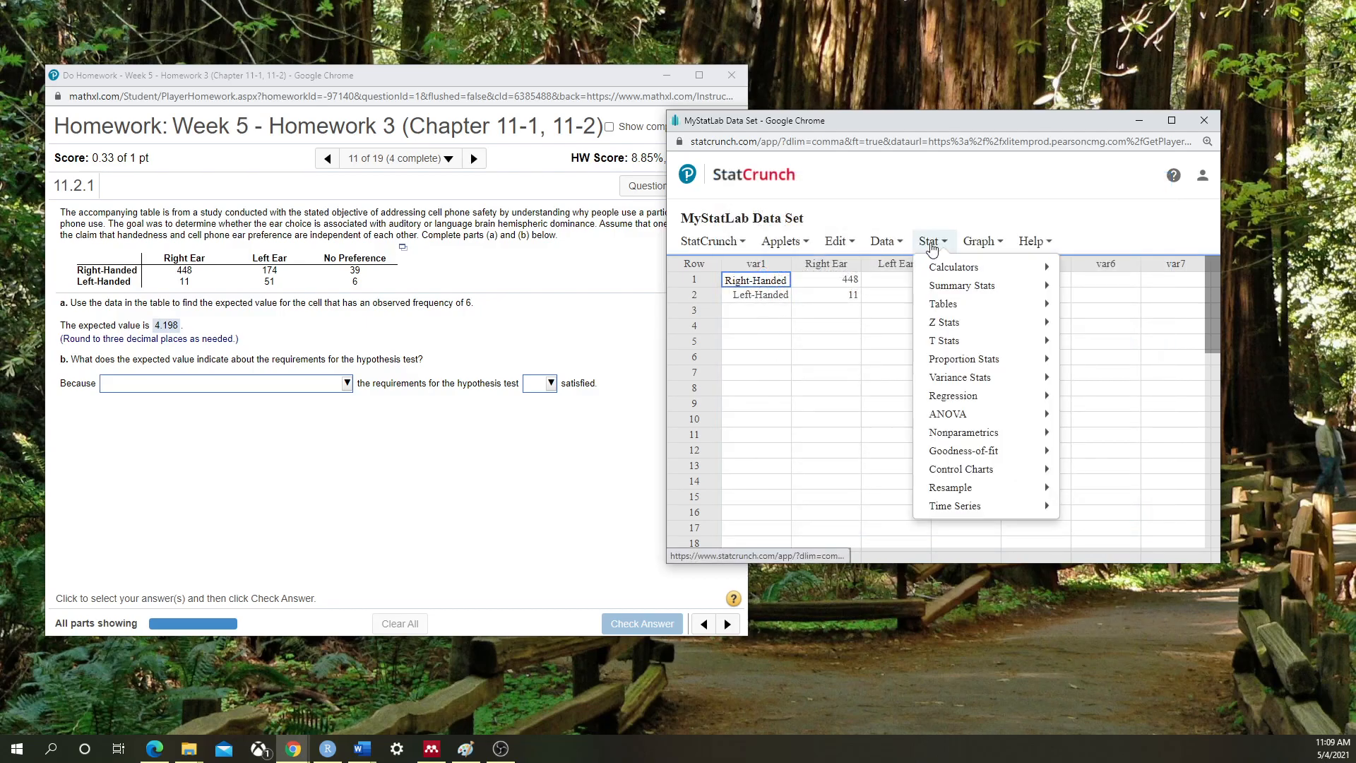
pyautogui.moveTo(951, 307)
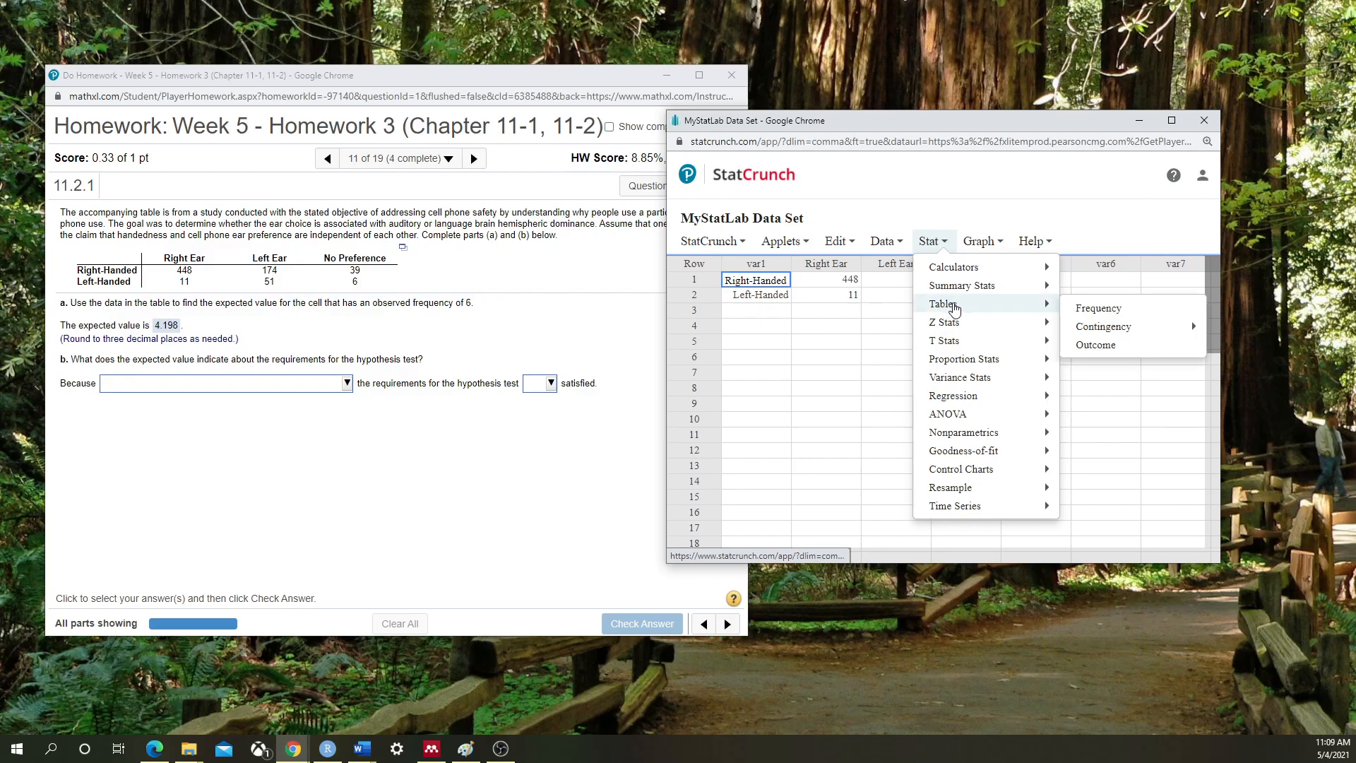
pyautogui.moveTo(1103, 326)
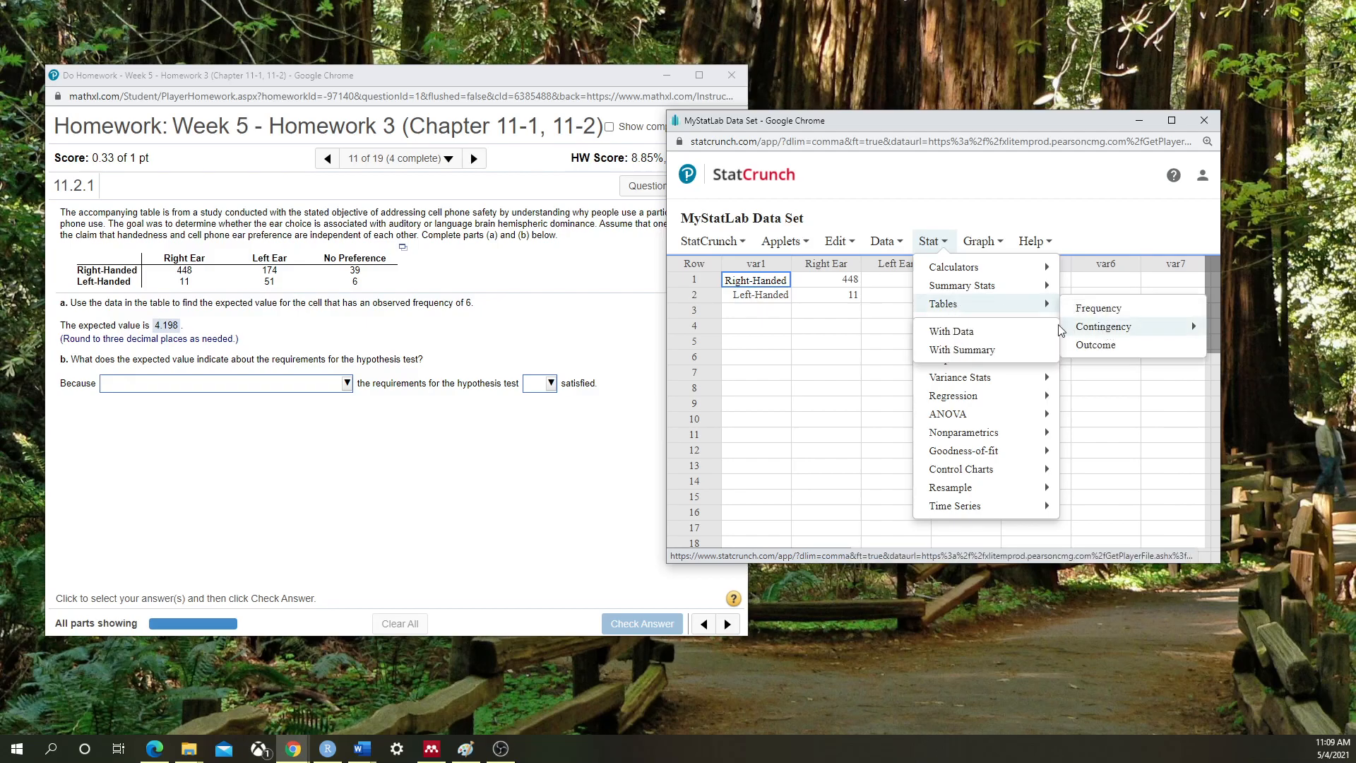
pyautogui.click(956, 351)
pyautogui.click(791, 238)
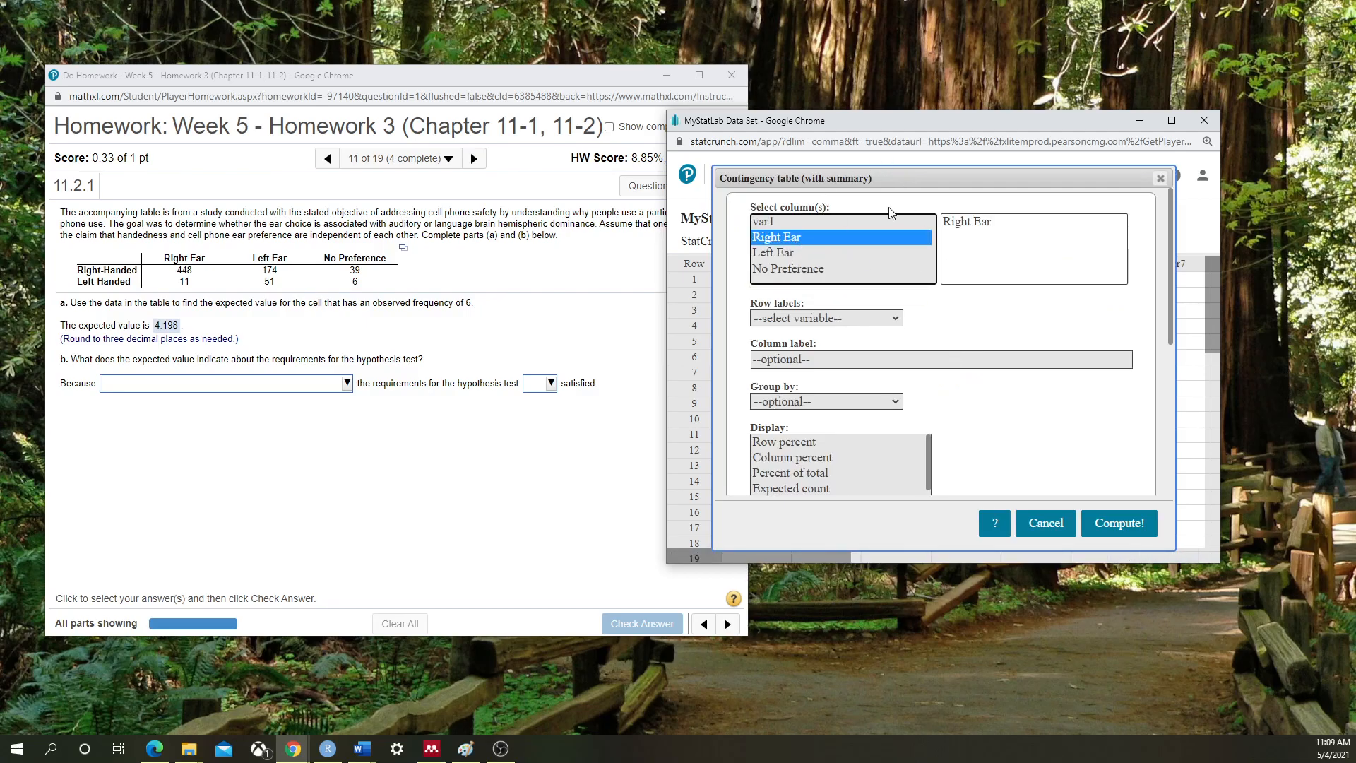
# Compute a Right Ear, Left Ear, No Preference by var1 table with expected counts; chi-square 74.259398
pyautogui.hotkey('shift', 'Down')
pyautogui.hotkey('shift', 'Down')
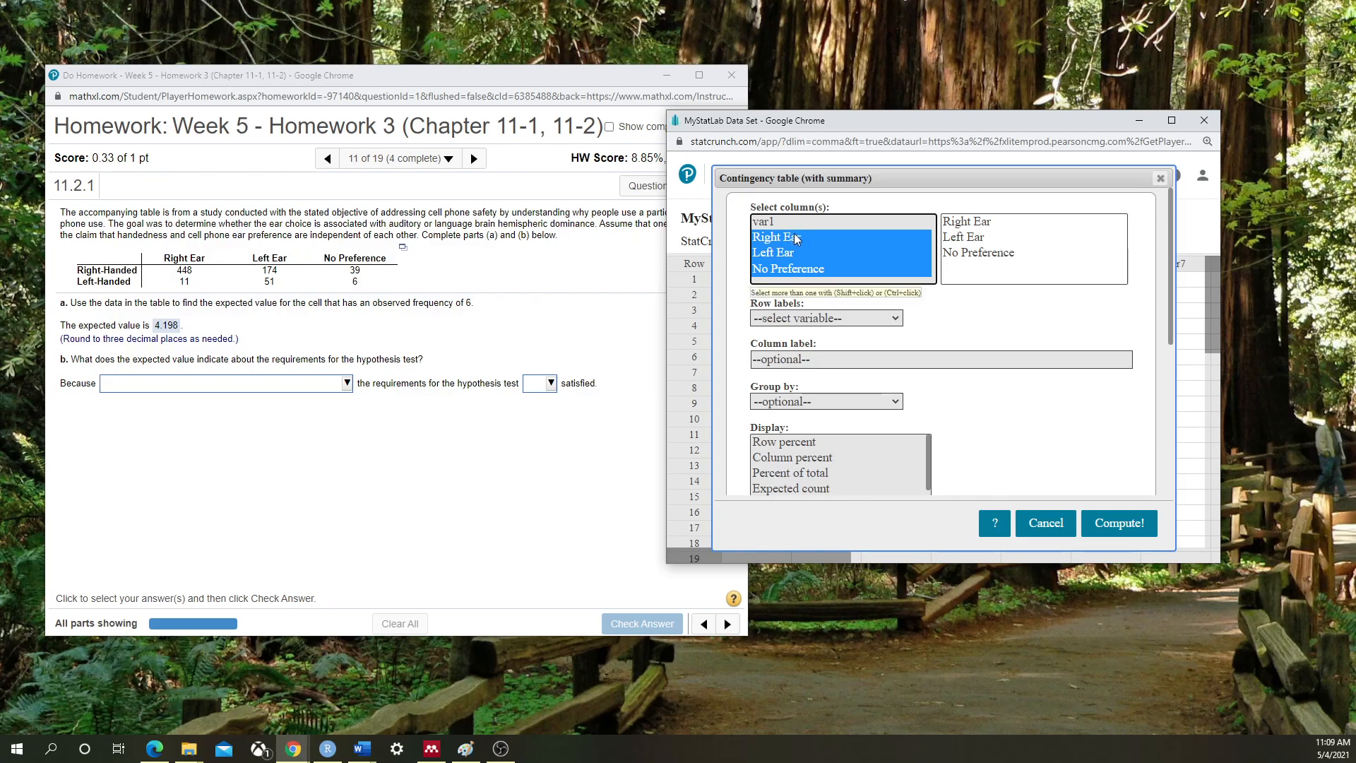
pyautogui.click(867, 319)
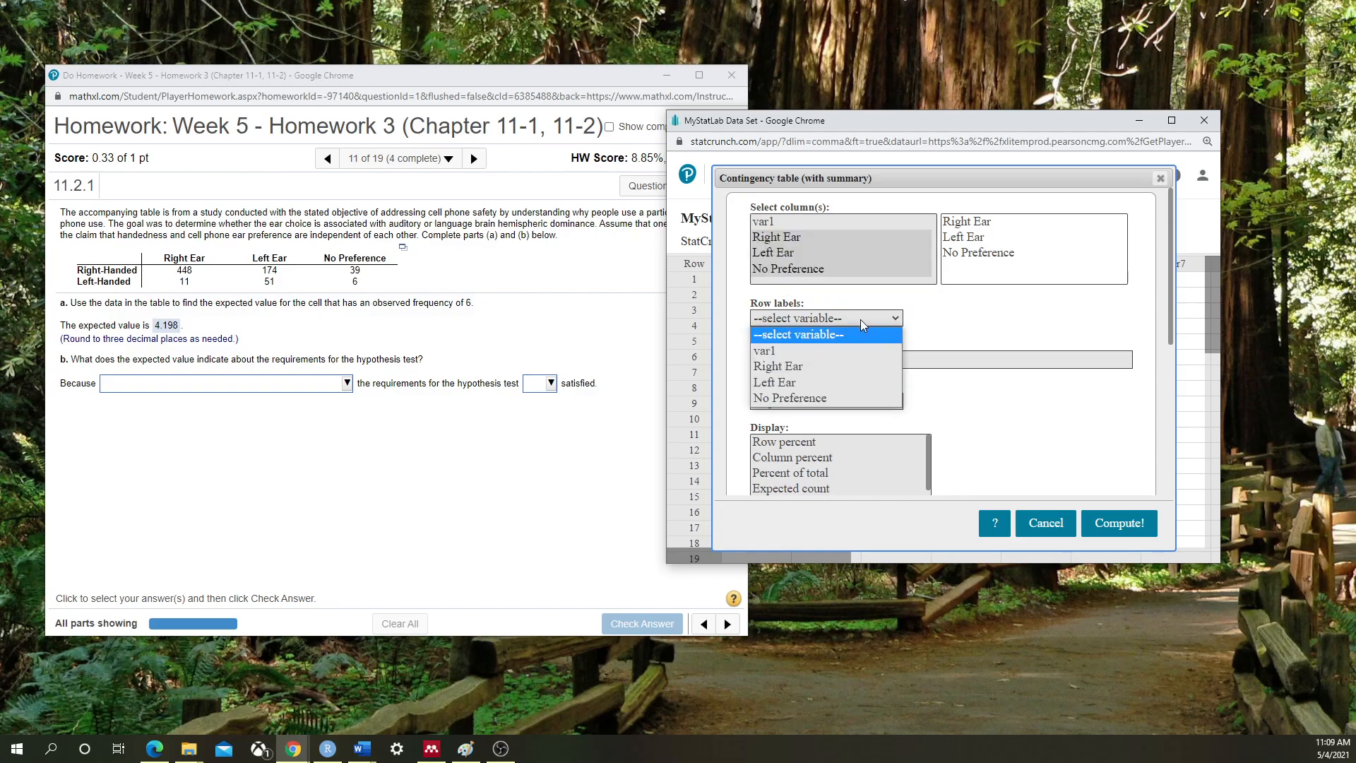
pyautogui.click(837, 351)
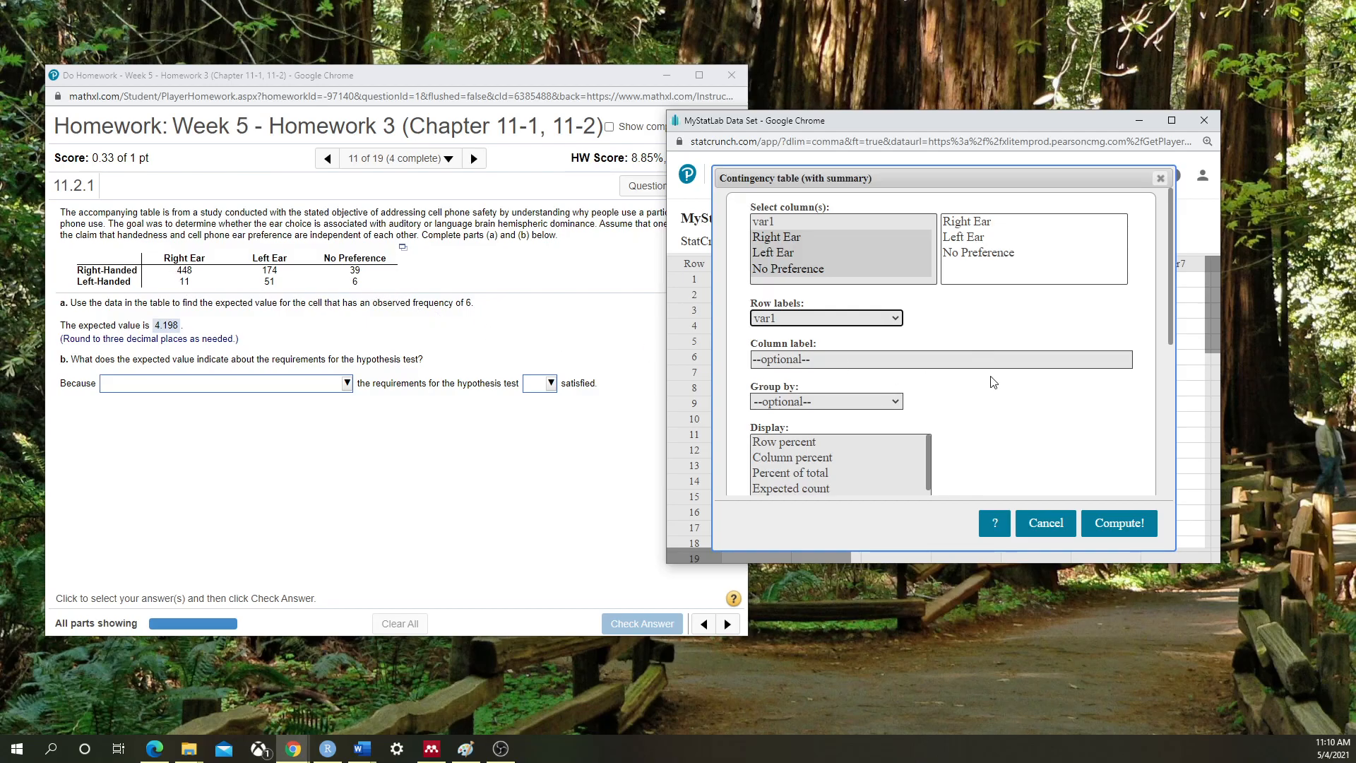
pyautogui.scroll(-1, 982, 364)
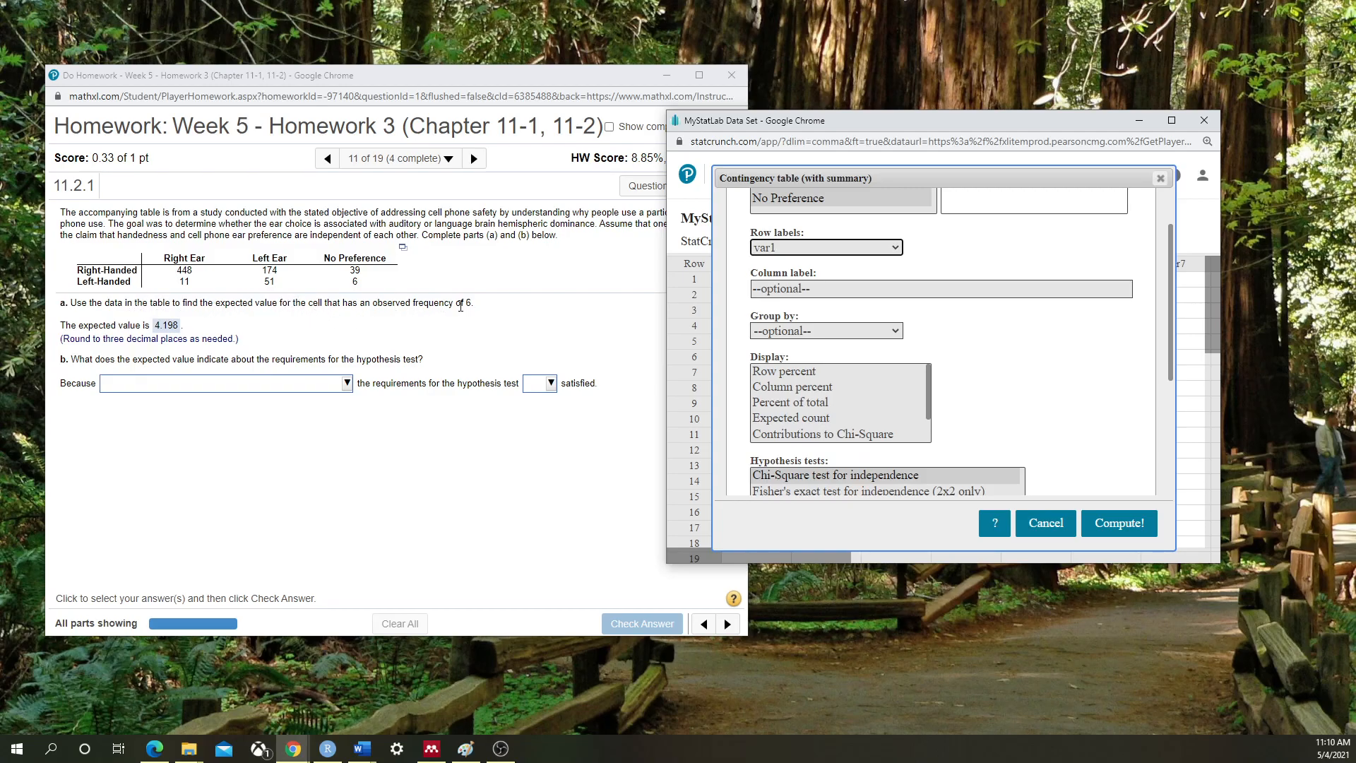
pyautogui.click(807, 420)
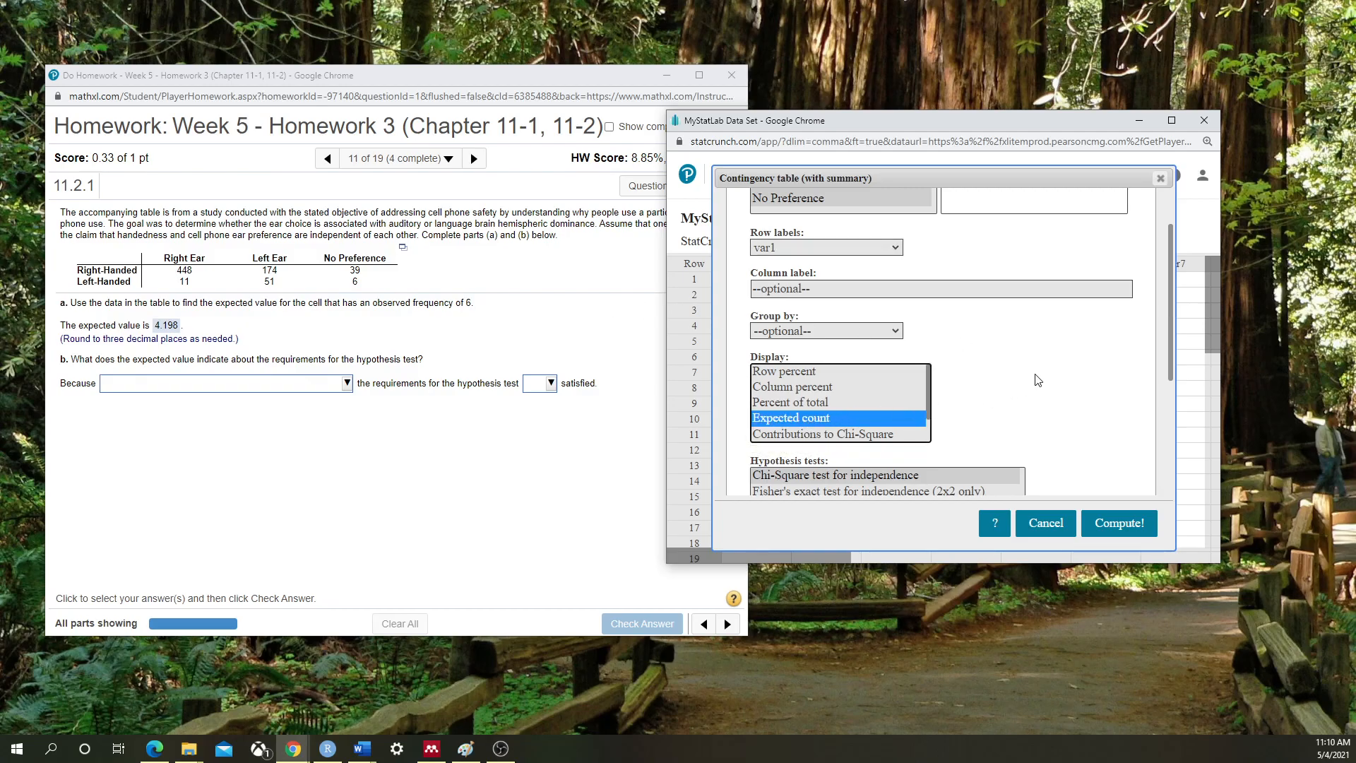
pyautogui.scroll(-2, 1116, 431)
pyautogui.click(1126, 525)
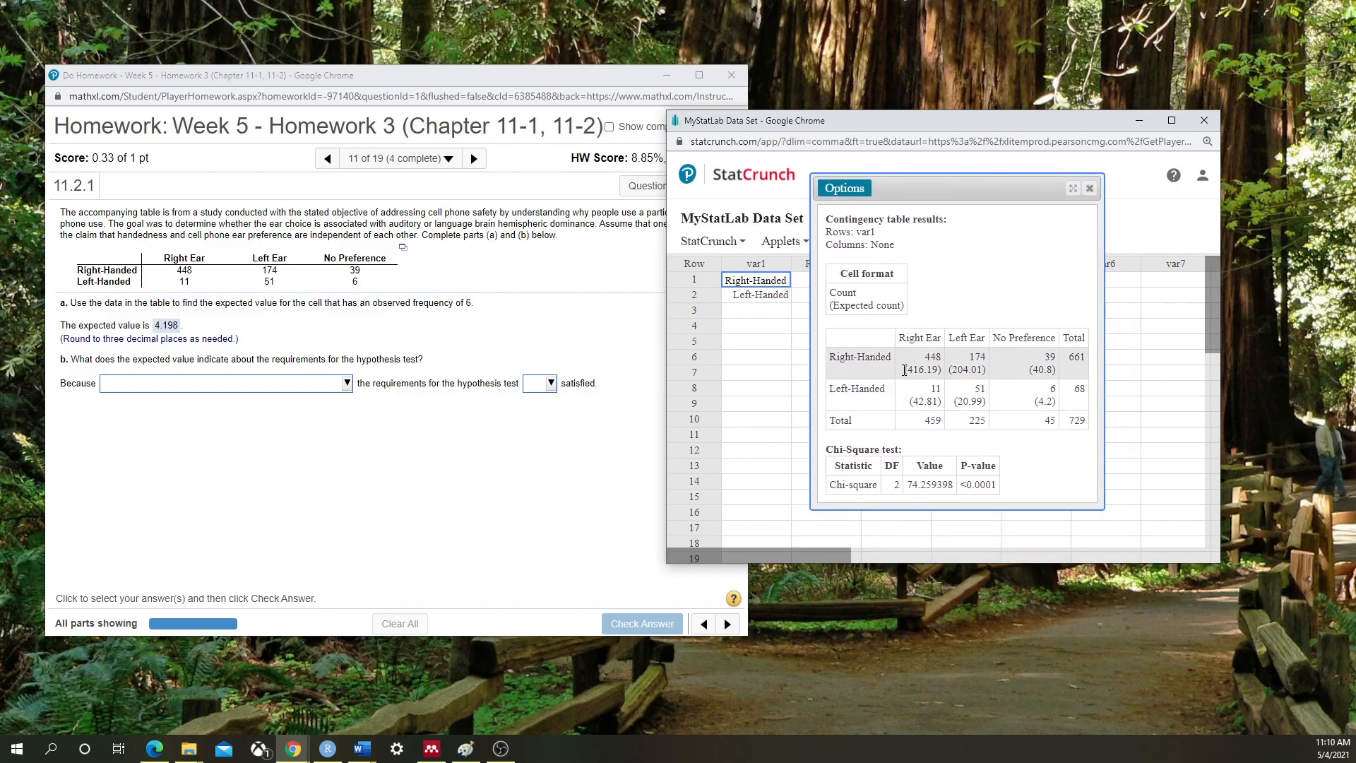
# Enlarge the StatCrunch window and rearrange the results to inspect the 40.8 expected count
pyautogui.moveTo(1030, 370); pyautogui.dragTo(1057, 369)
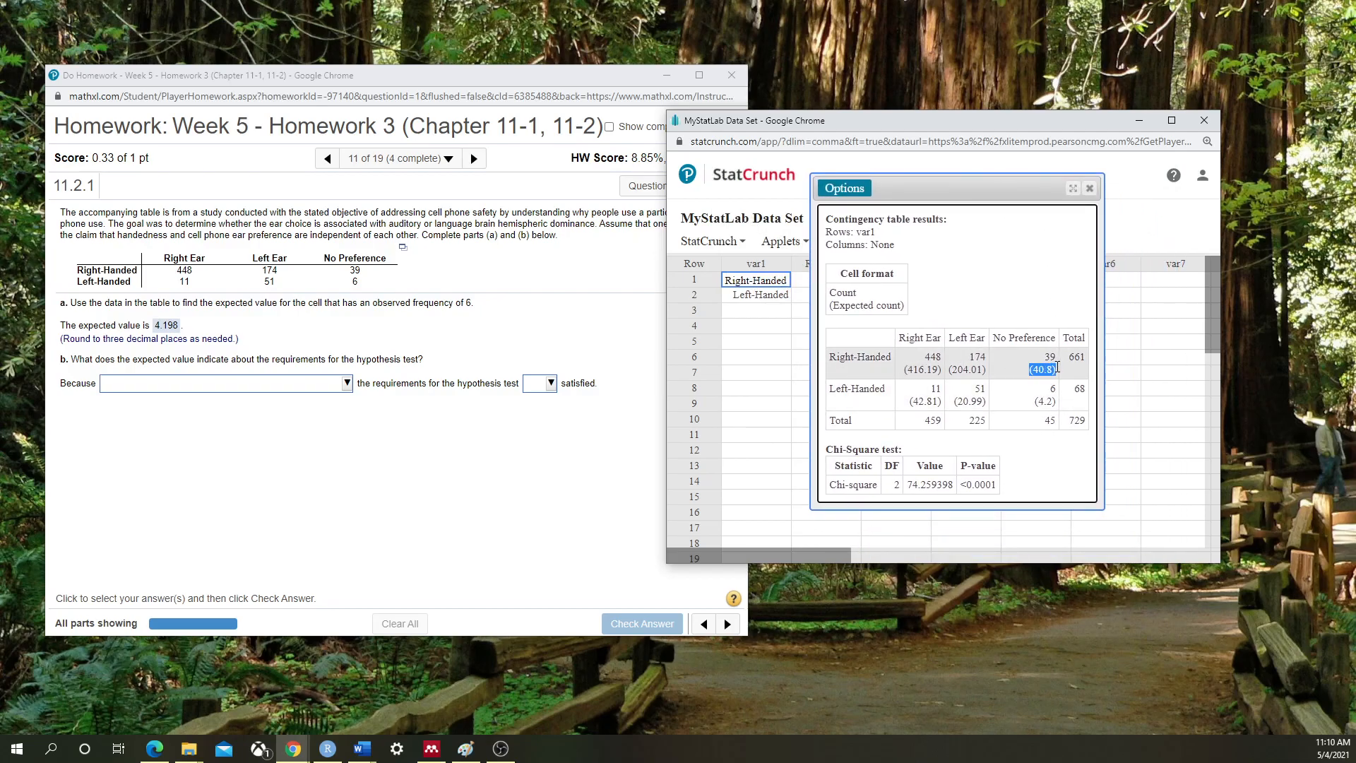
pyautogui.moveTo(891, 187); pyautogui.dragTo(909, 240)
pyautogui.moveTo(667, 111); pyautogui.dragTo(541, 50)
pyautogui.moveTo(815, 172); pyautogui.dragTo(994, 184)
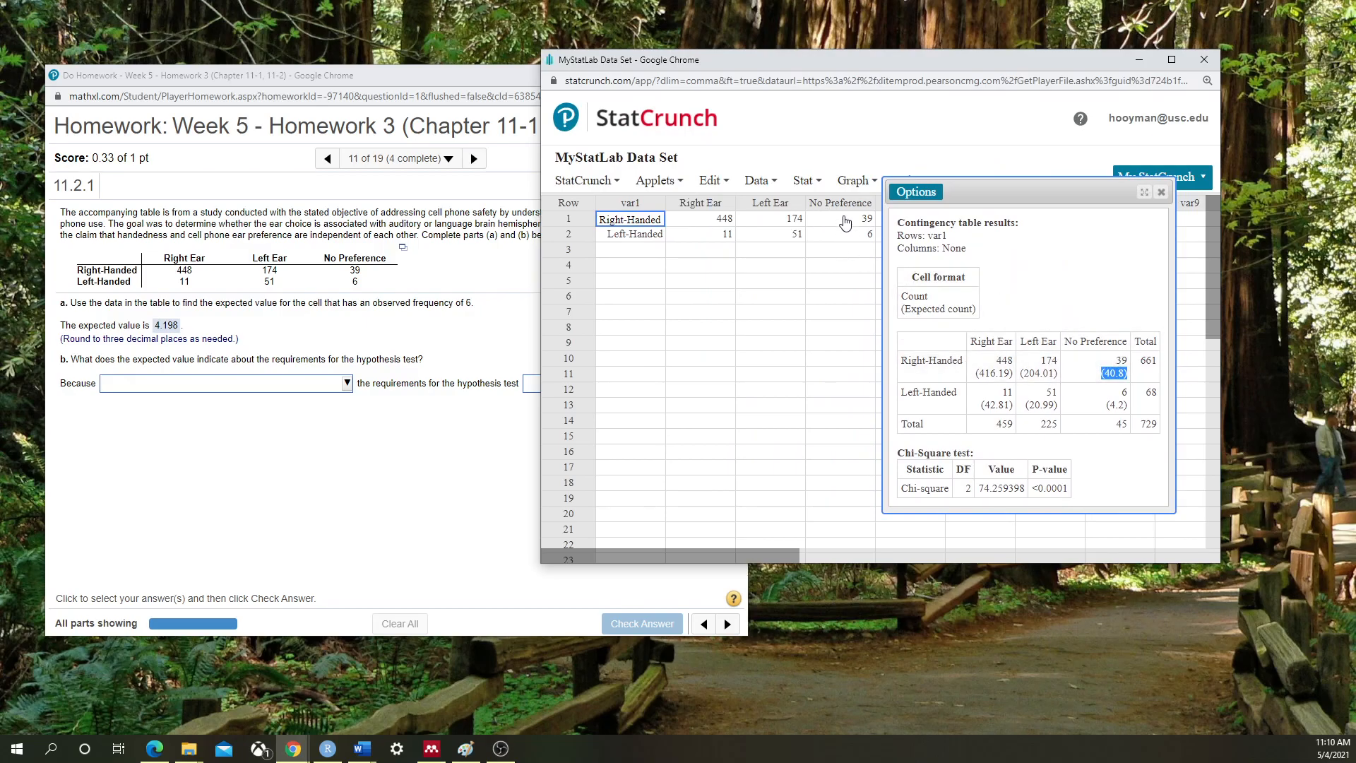
pyautogui.click(1102, 375)
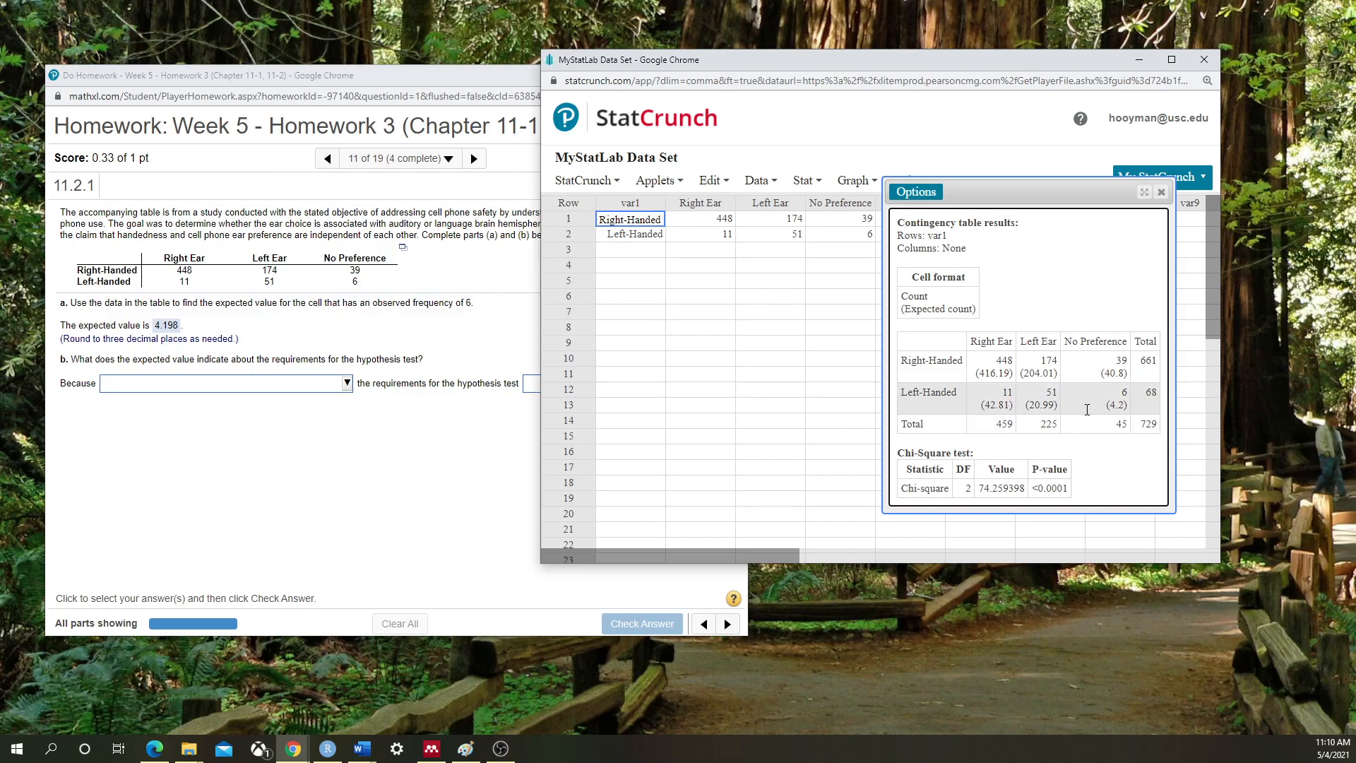
# Locate the 4.2 Left-Handed, No Preference expected count and bring the homework back into view
pyautogui.moveTo(1106, 404); pyautogui.dragTo(1129, 405)
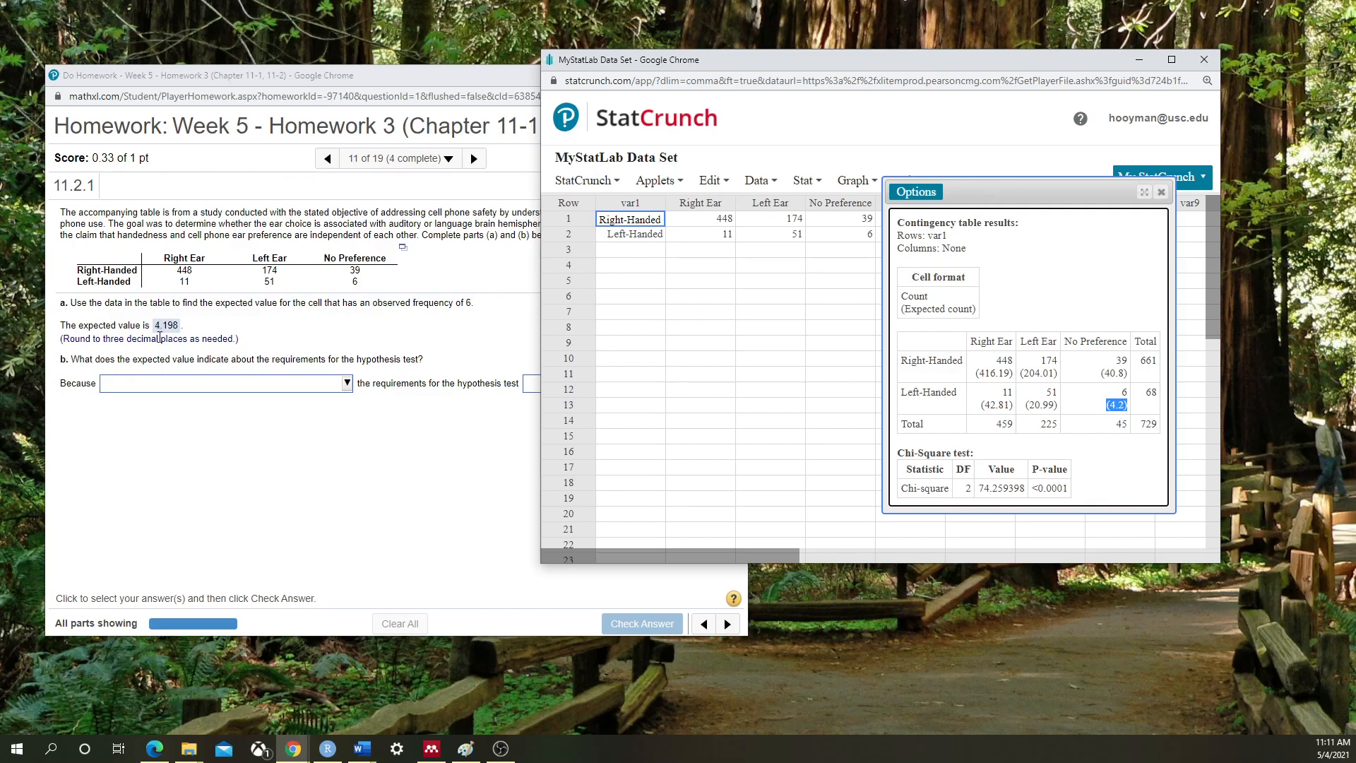
pyautogui.moveTo(64, 341); pyautogui.dragTo(189, 339)
pyautogui.click(203, 330)
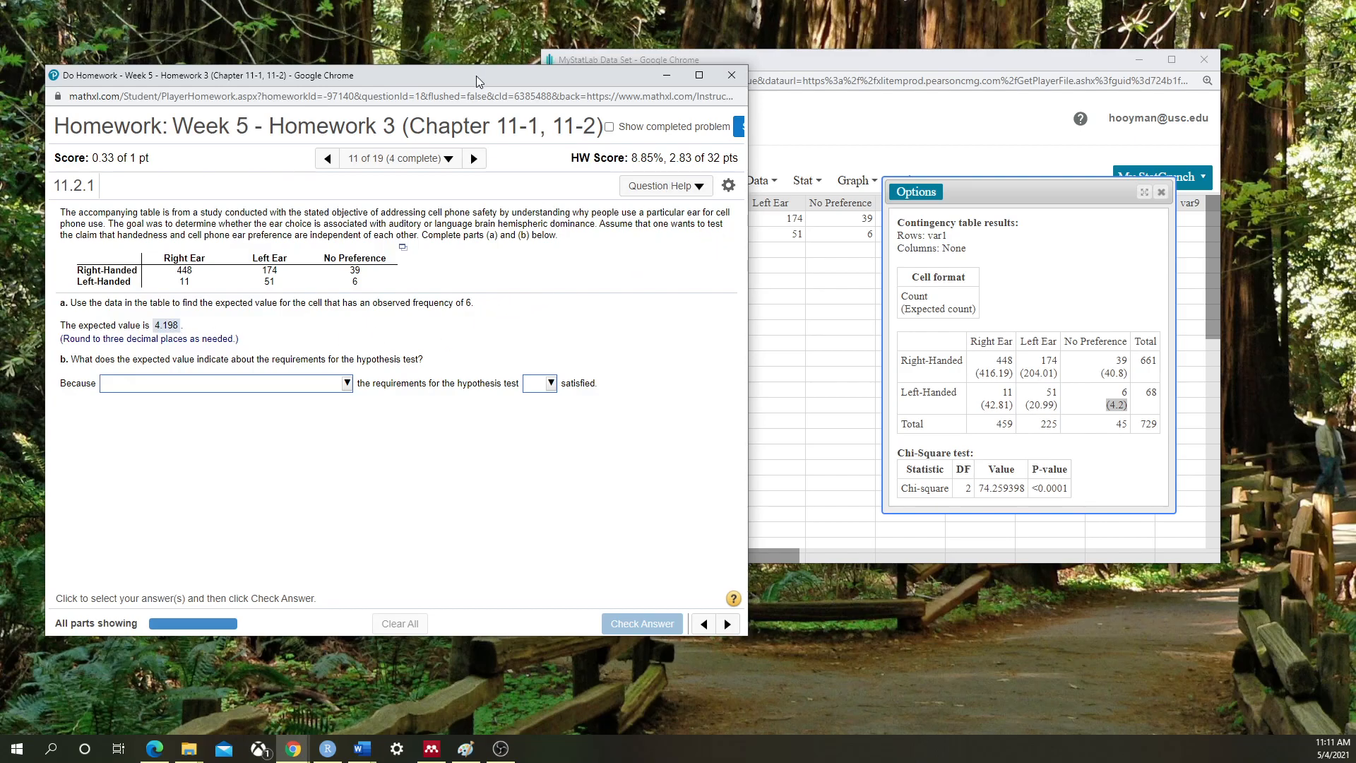
pyautogui.moveTo(477, 75); pyautogui.dragTo(432, 68)
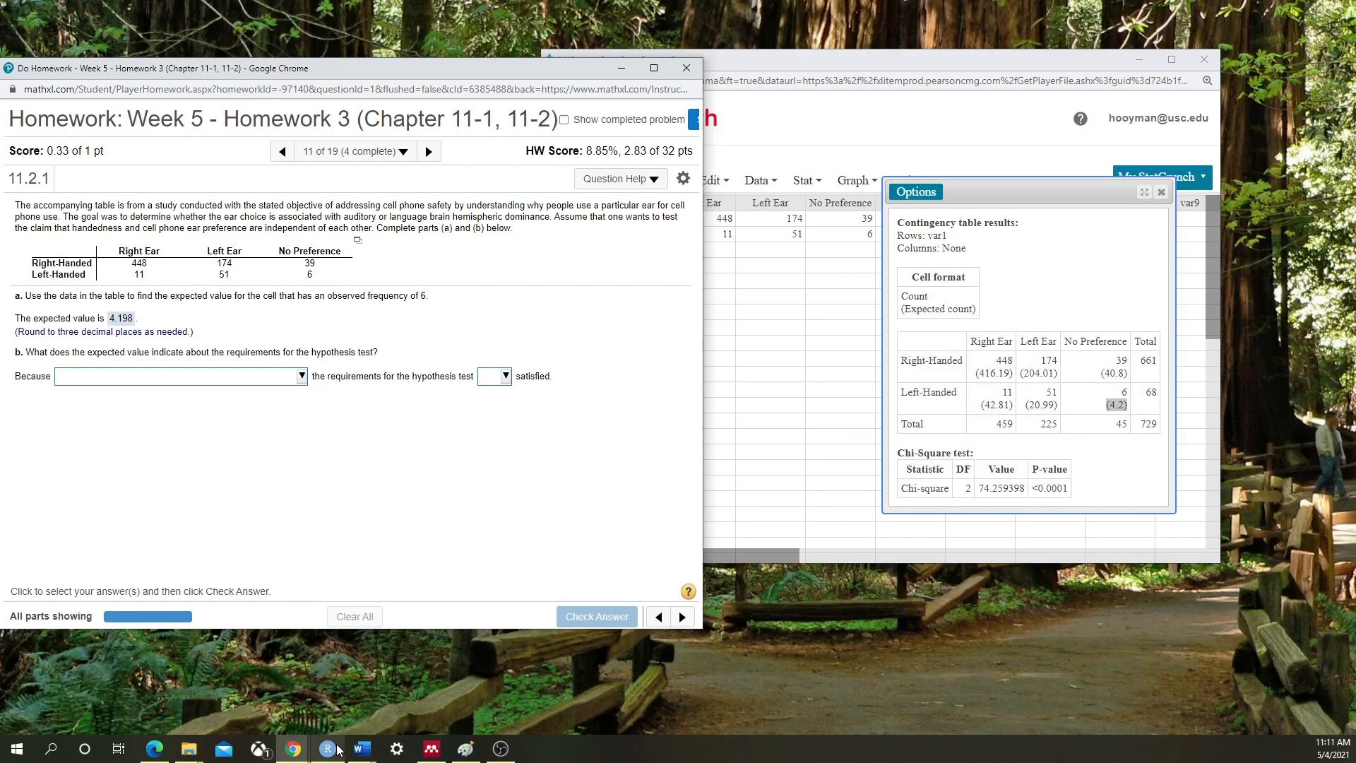
# Arrange the Paint calculation and StatCrunch results windows side by side
pyautogui.click(467, 750)
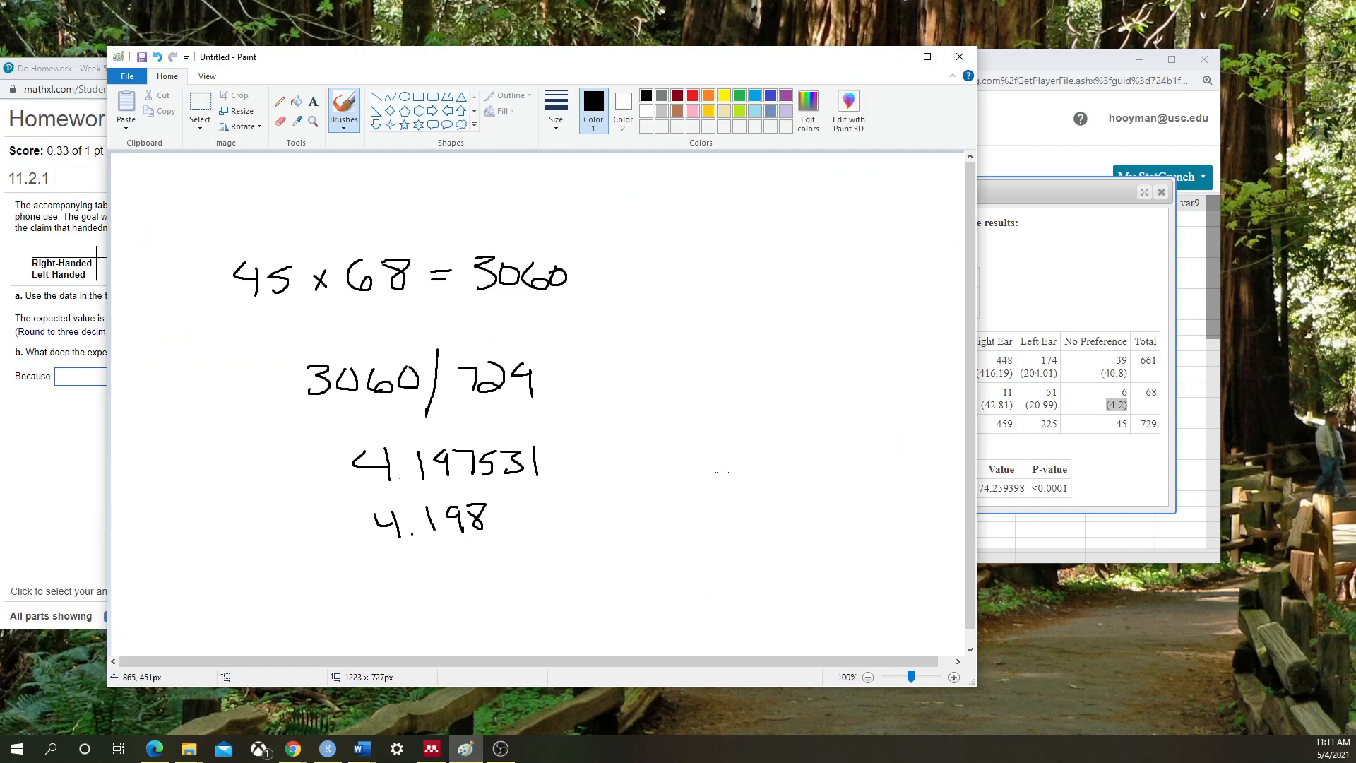
pyautogui.moveTo(541, 58)
pyautogui.mouseDown()
pyautogui.moveTo(698, 133)
pyautogui.moveTo(792, 99)
pyautogui.moveTo(819, 69)
pyautogui.mouseUp()
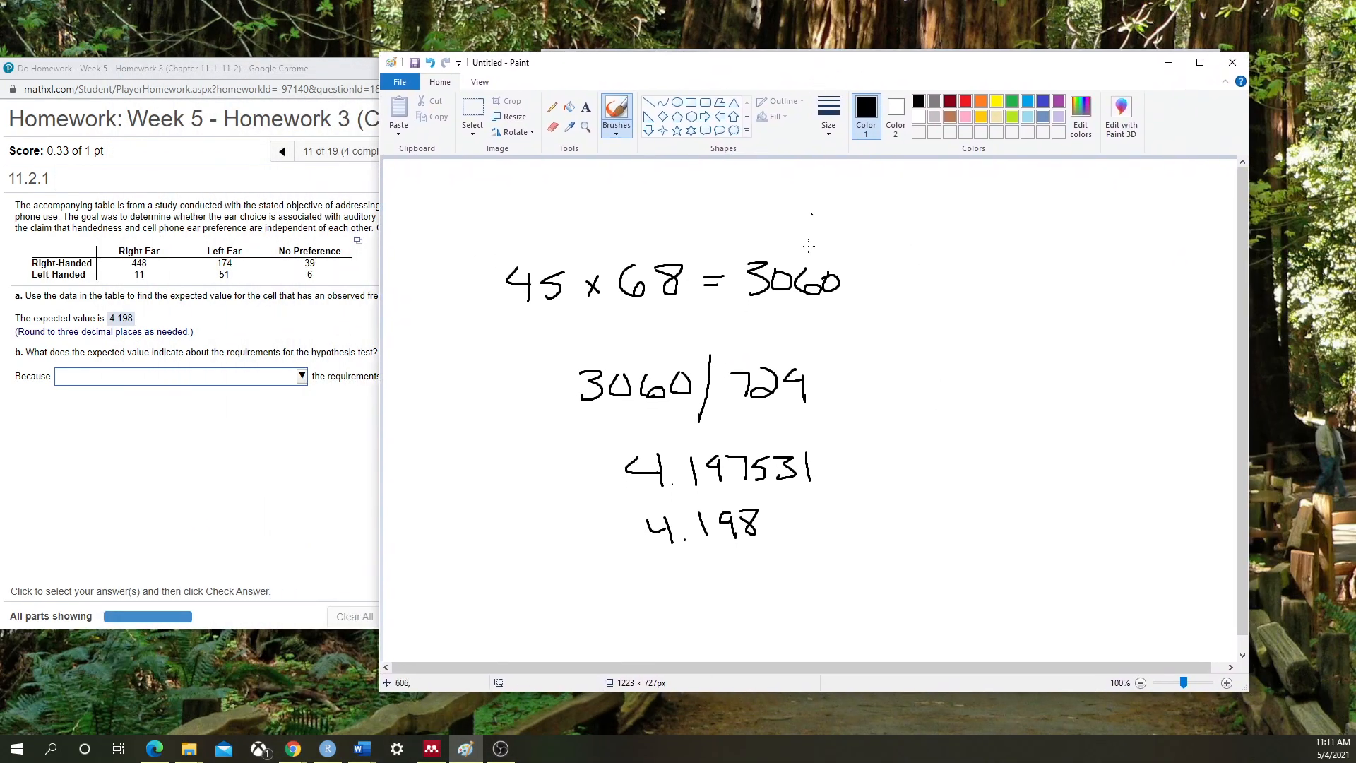
pyautogui.moveTo(693, 69); pyautogui.dragTo(448, 74)
pyautogui.click(1045, 56)
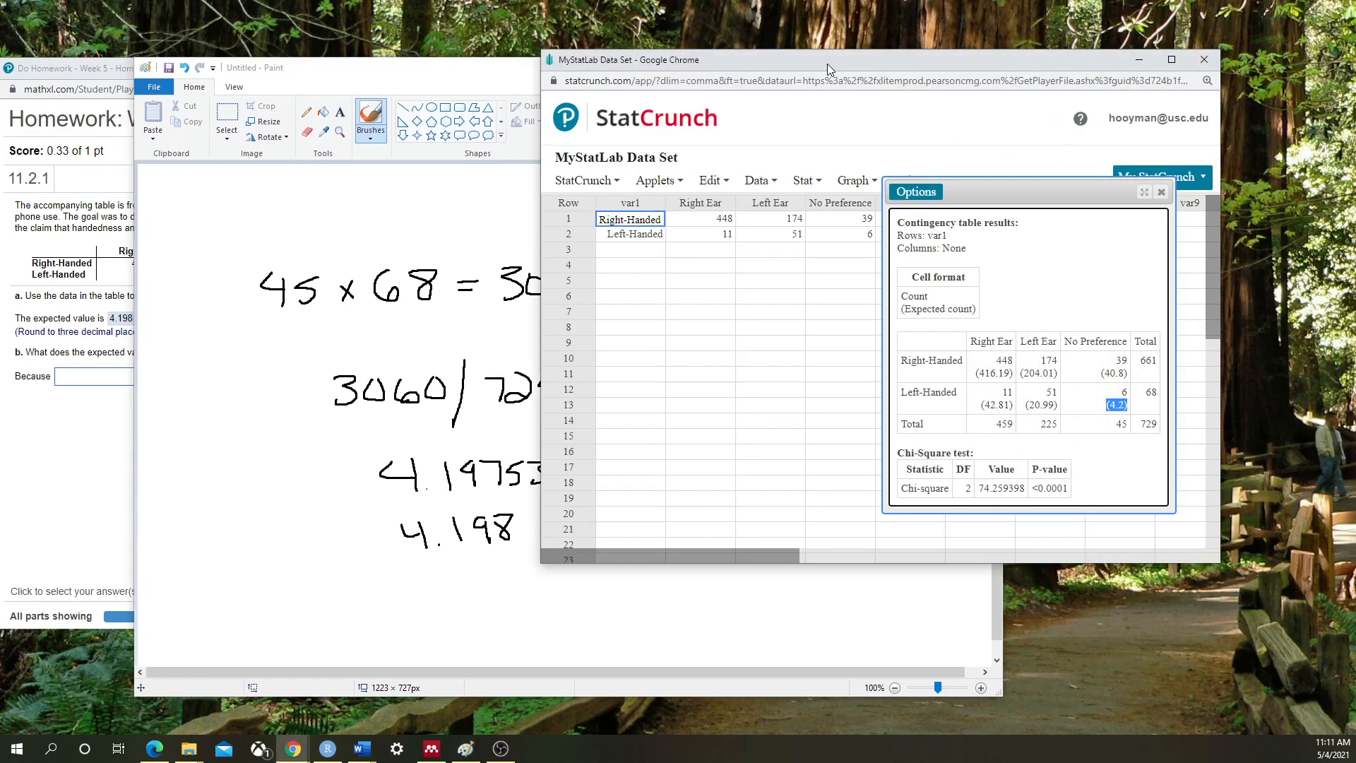
pyautogui.moveTo(827, 64); pyautogui.dragTo(984, 62)
pyautogui.click(575, 82)
pyautogui.moveTo(575, 81); pyautogui.dragTo(487, 66)
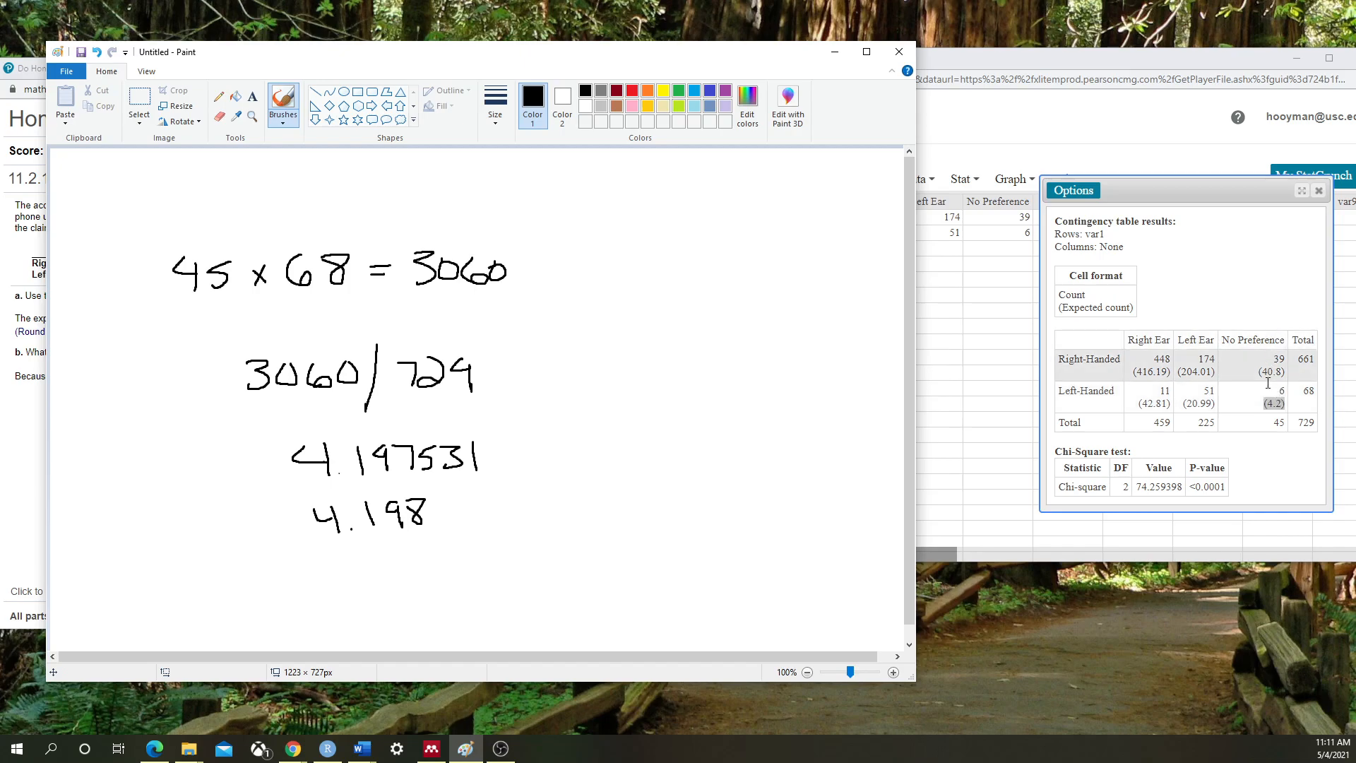
# Confirm totals 45 and 68 in the results and underline 45 x 68 = 3060 in Paint
pyautogui.doubleClick(1279, 421)
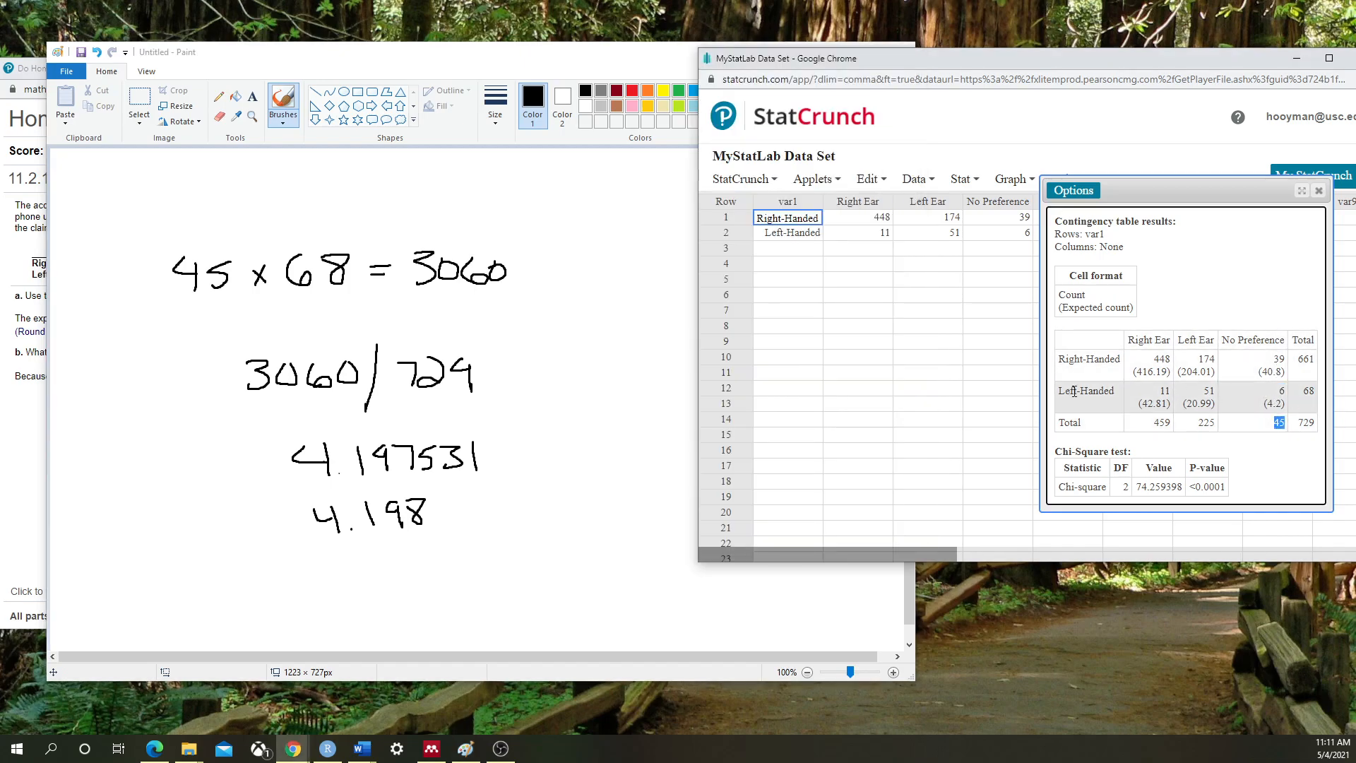
pyautogui.moveTo(1303, 393); pyautogui.dragTo(1314, 394)
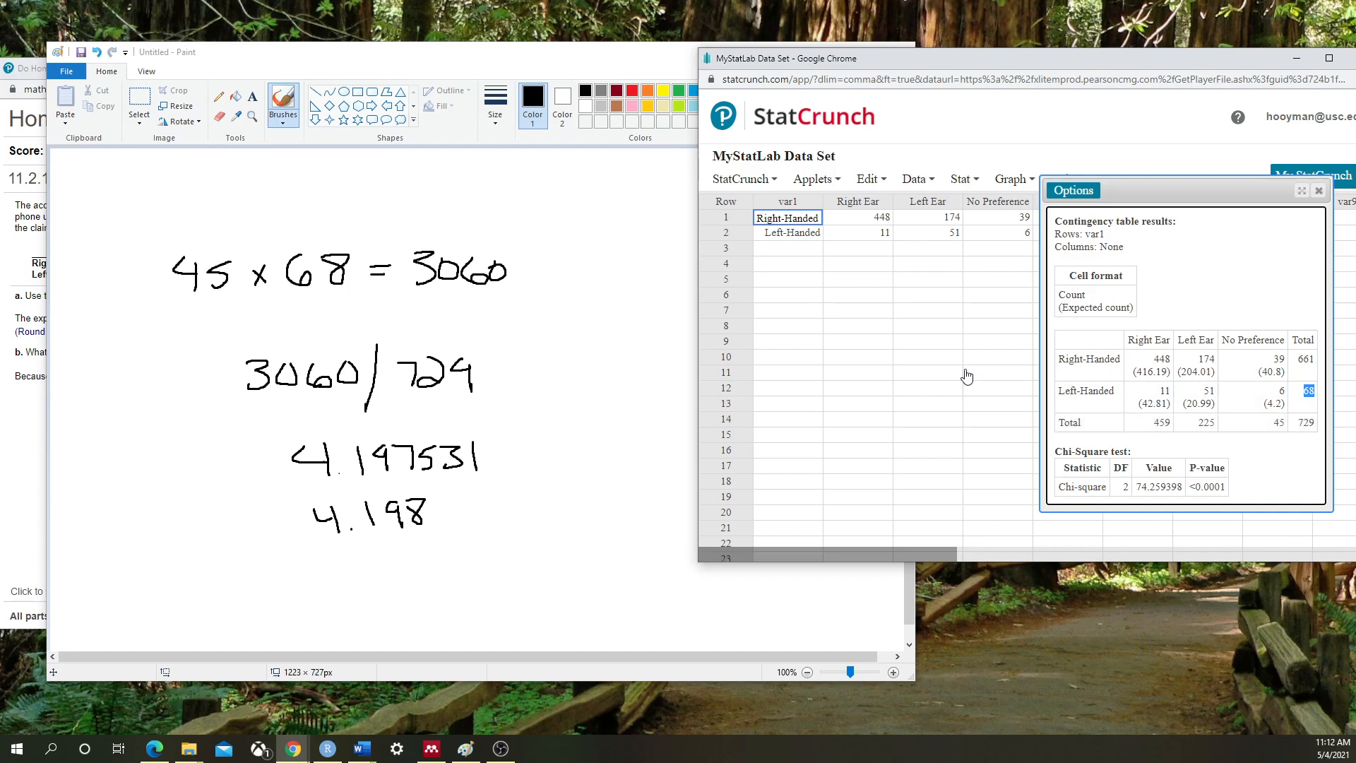
pyautogui.moveTo(185, 305); pyautogui.dragTo(513, 292)
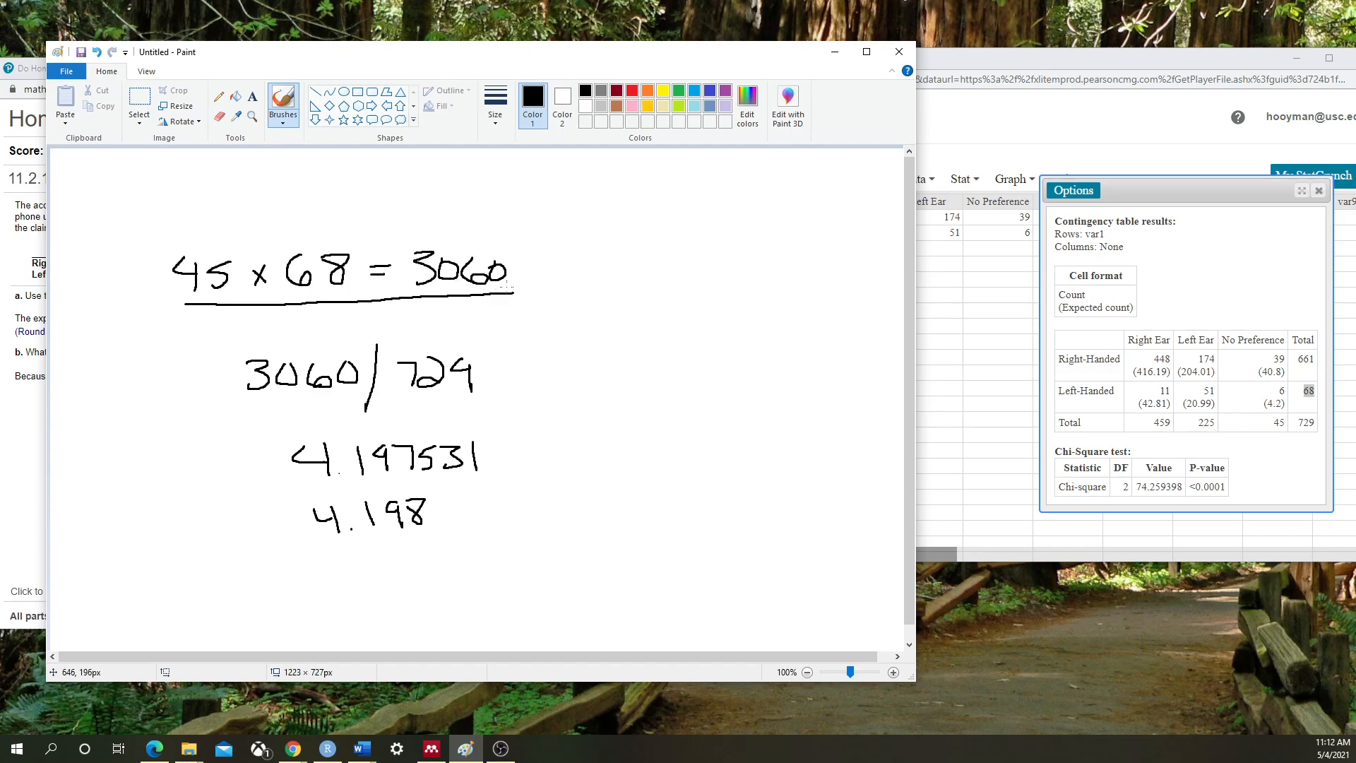
# Check totals 729, 45 and 68 in the results and underline the 729 divisor in Paint
pyautogui.click(1289, 425)
pyautogui.doubleClick(1306, 422)
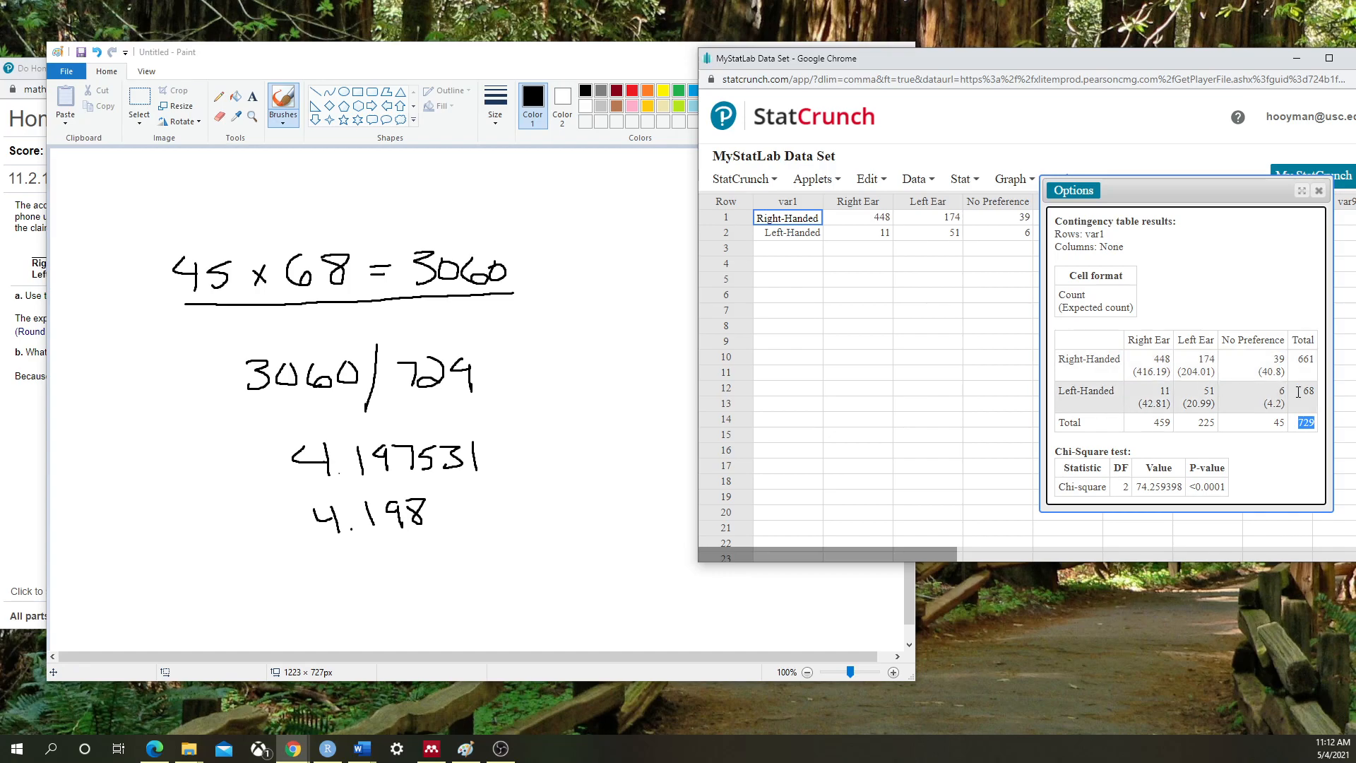
pyautogui.doubleClick(1279, 421)
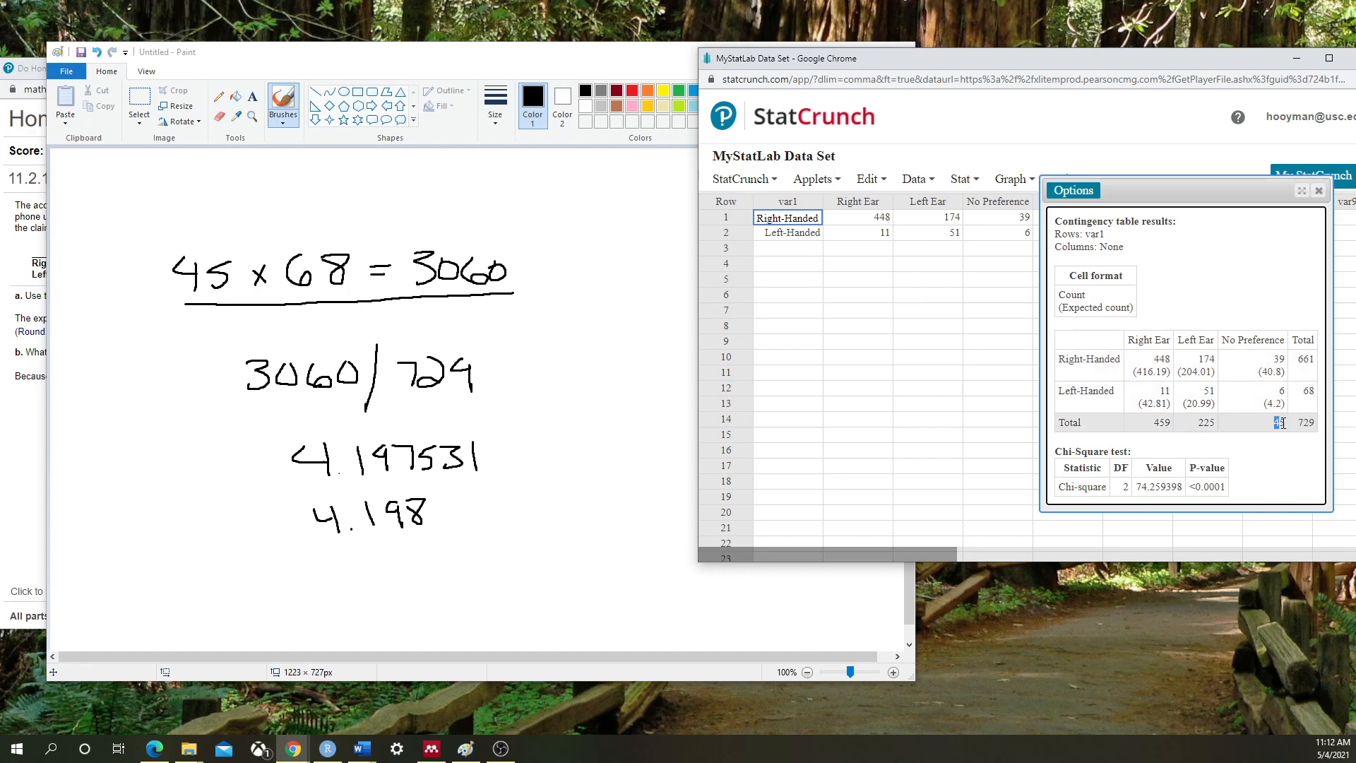
pyautogui.doubleClick(1308, 391)
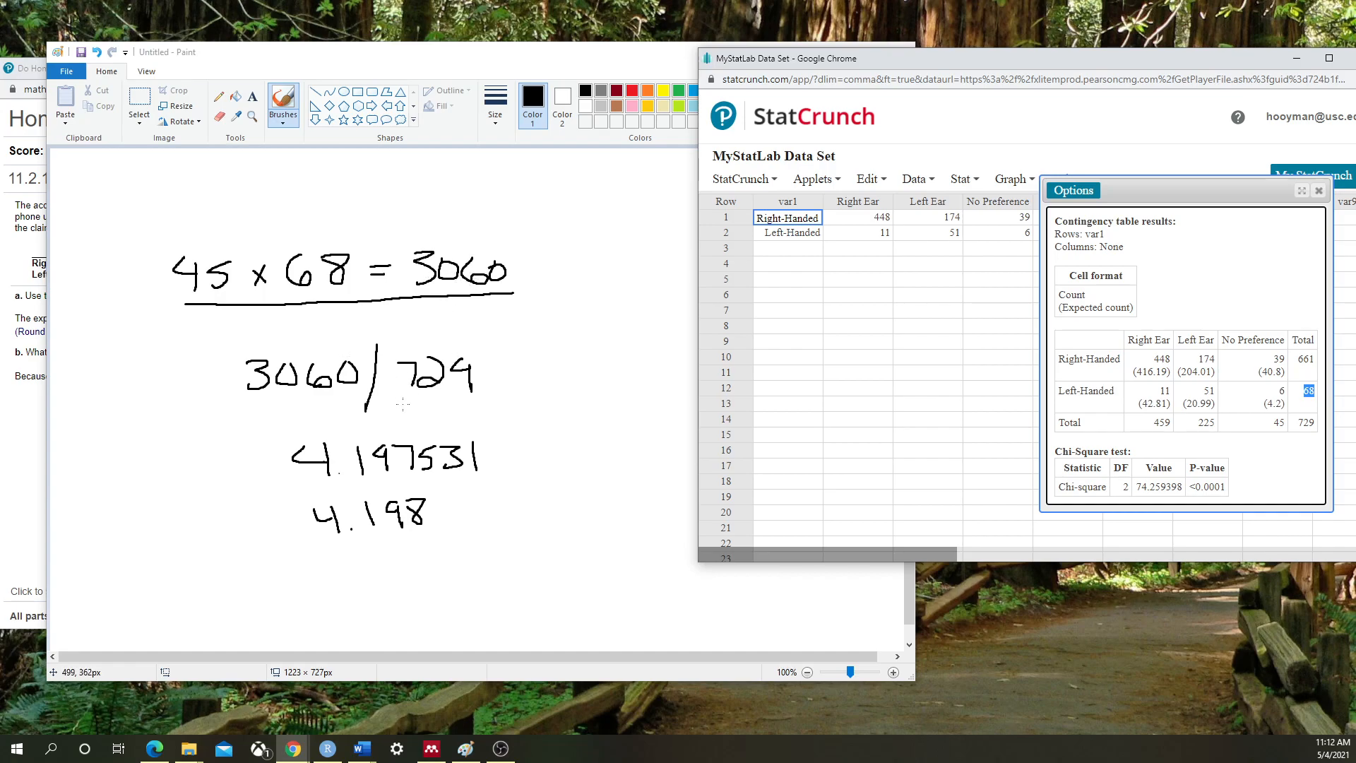
pyautogui.moveTo(409, 402); pyautogui.dragTo(459, 403)
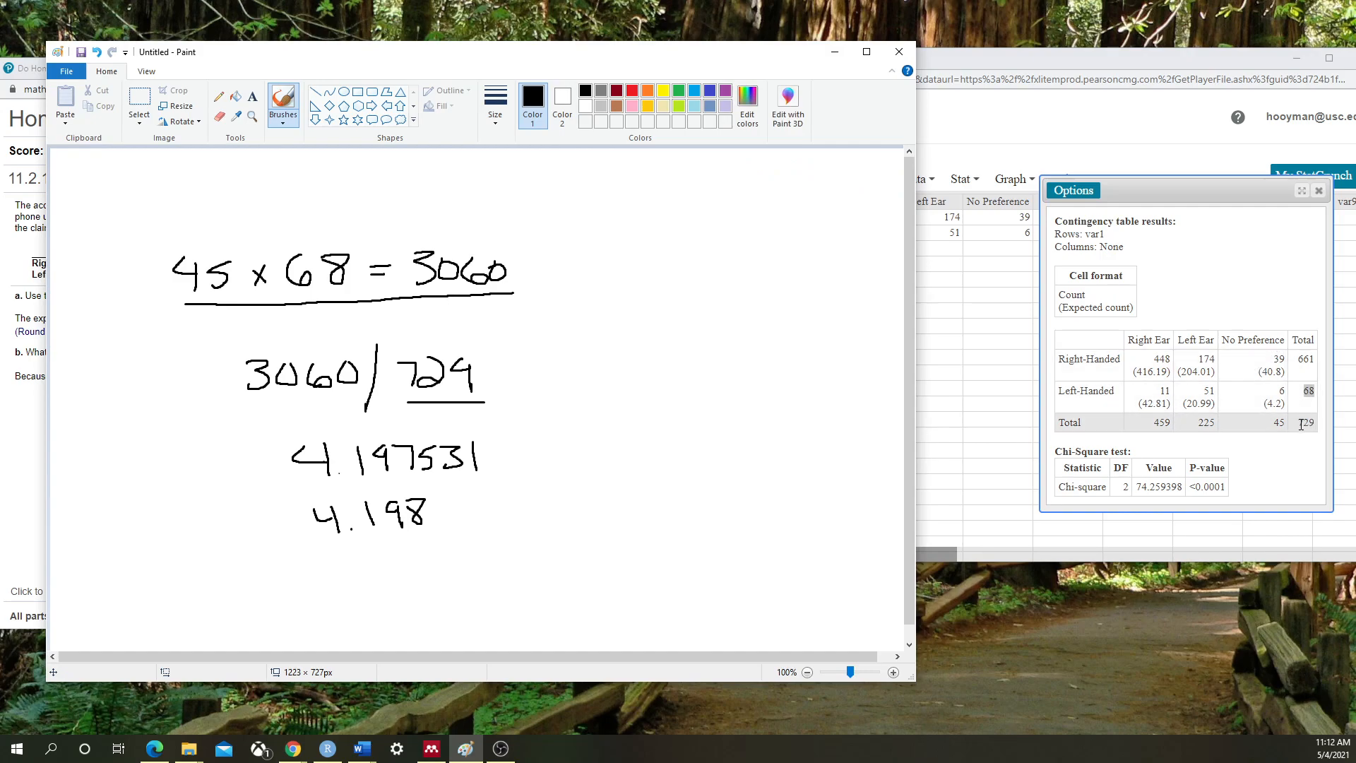
# Underline the 4.197531 quotient in Paint and return to homework question 11.2.1
pyautogui.moveTo(1299, 424); pyautogui.dragTo(1319, 425)
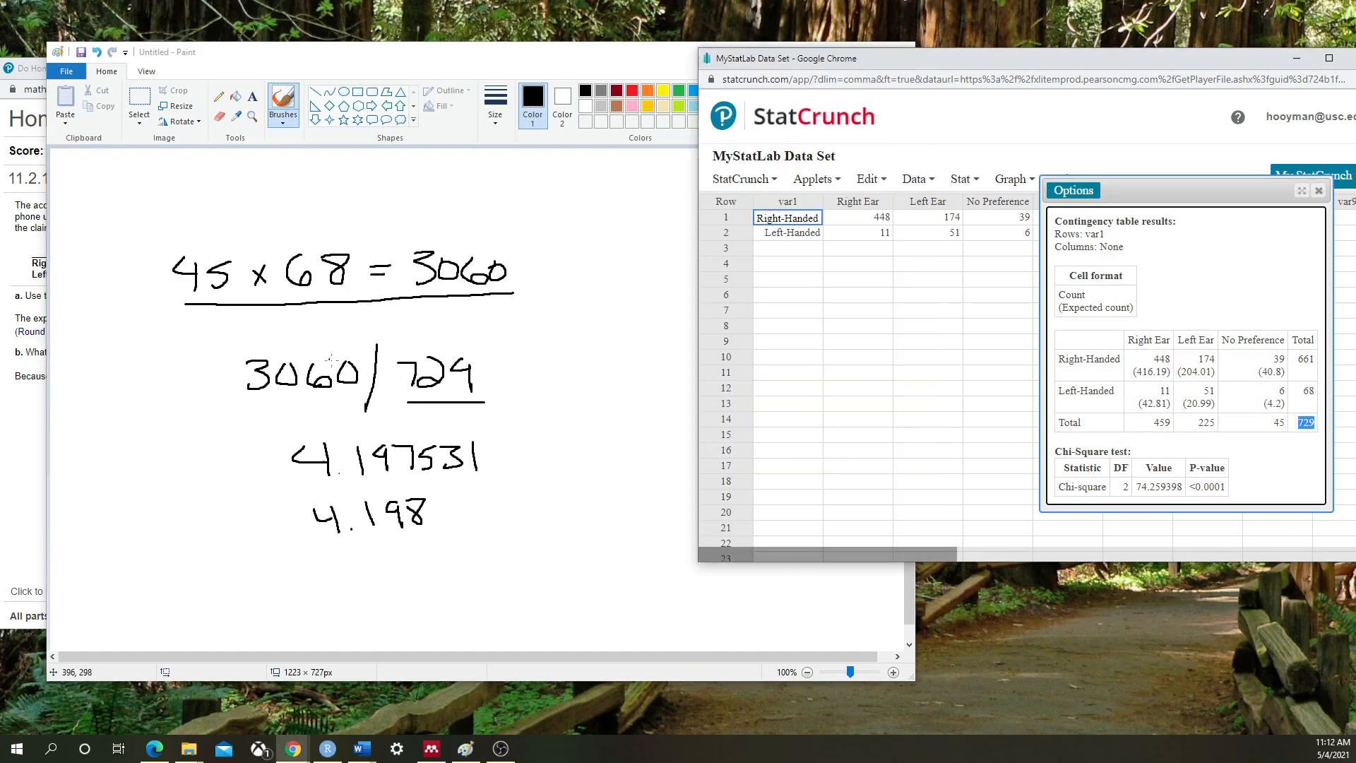
pyautogui.click(299, 486)
pyautogui.moveTo(295, 486); pyautogui.dragTo(513, 485)
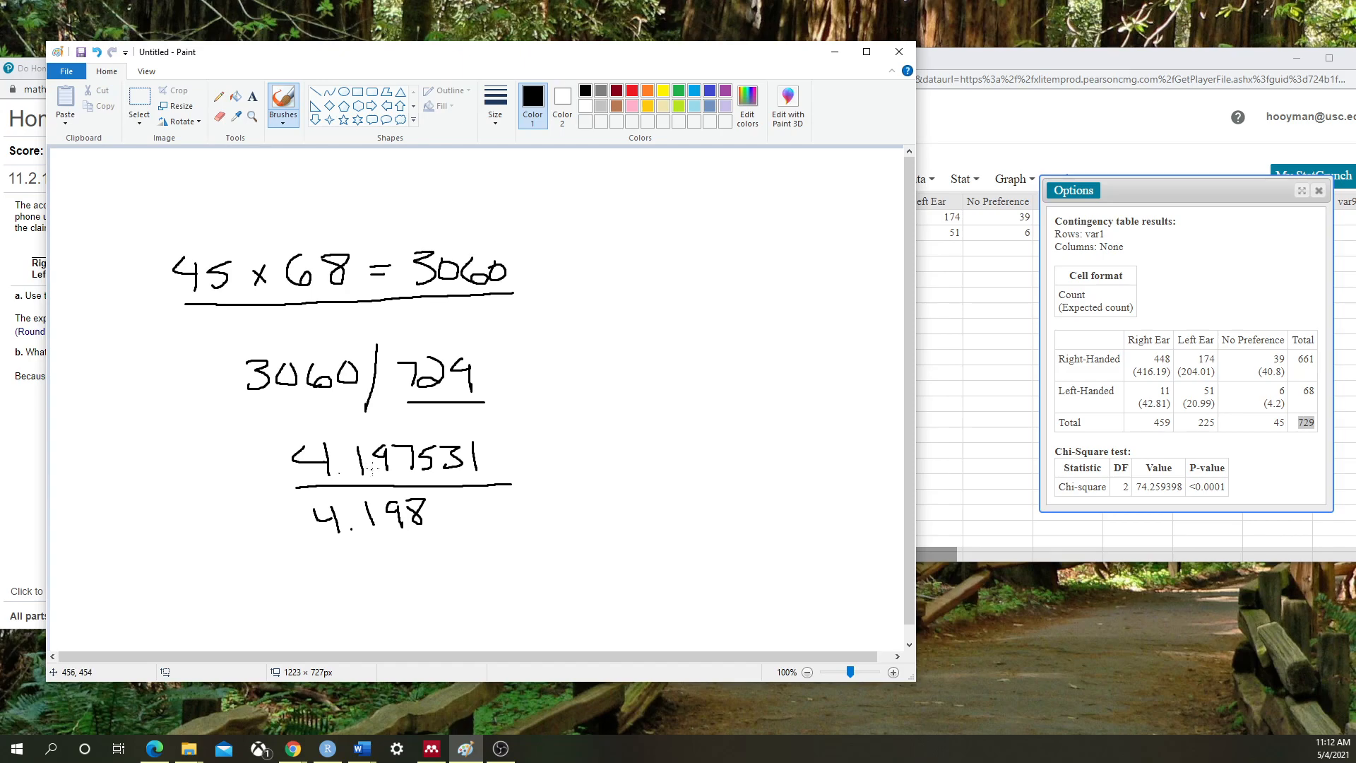
pyautogui.moveTo(290, 65); pyautogui.dragTo(550, 52)
pyautogui.click(264, 79)
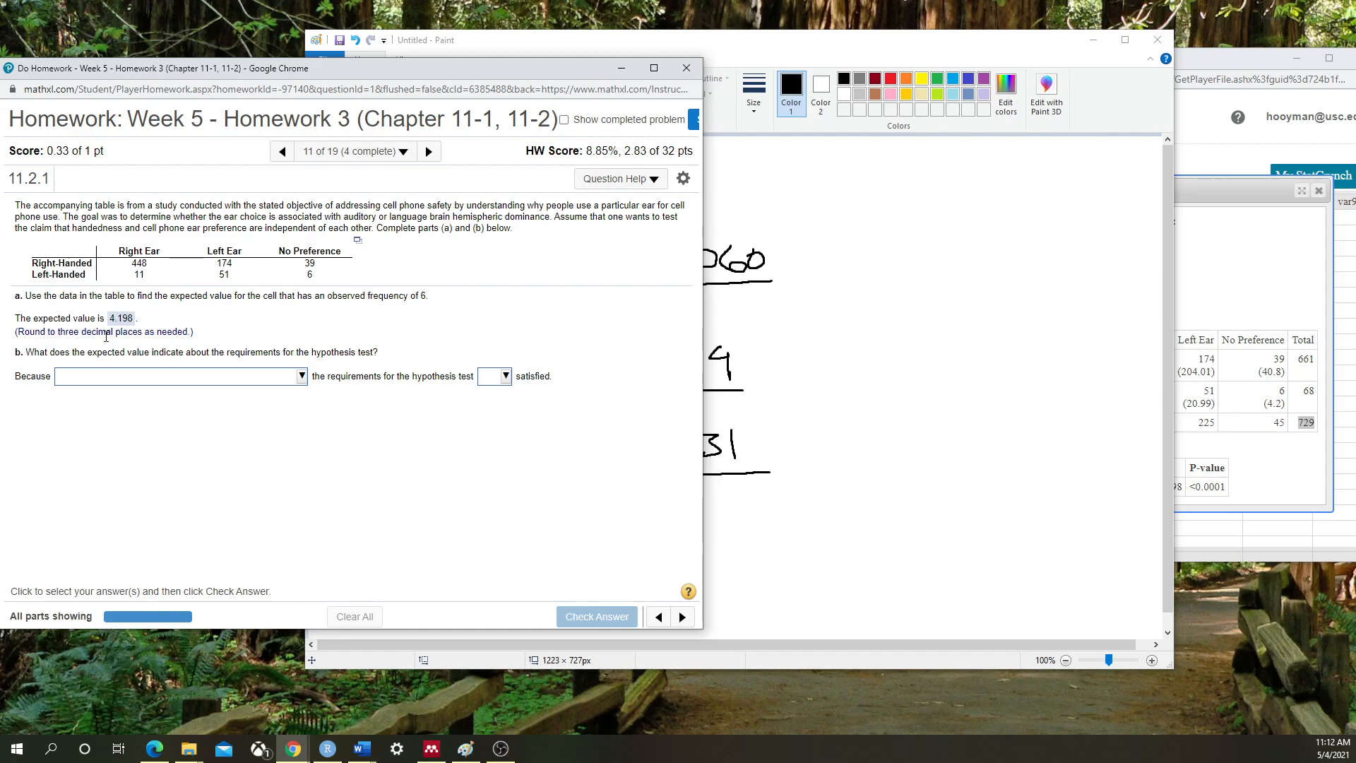
# Place StatCrunch's results (chi-square 74.259398, P-value <0.0001) beside question 11.2.1 showing 4.198, then advance
pyautogui.click(806, 44)
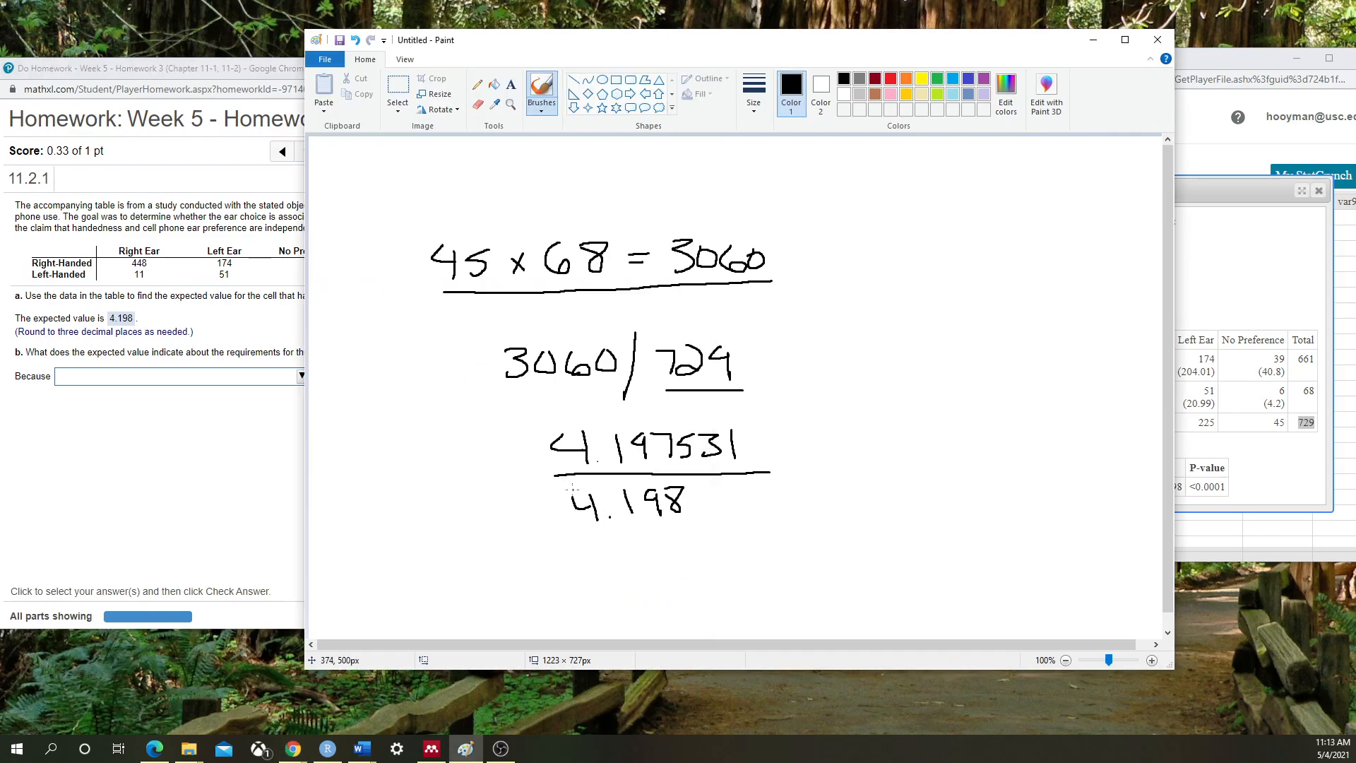
pyautogui.click(255, 329)
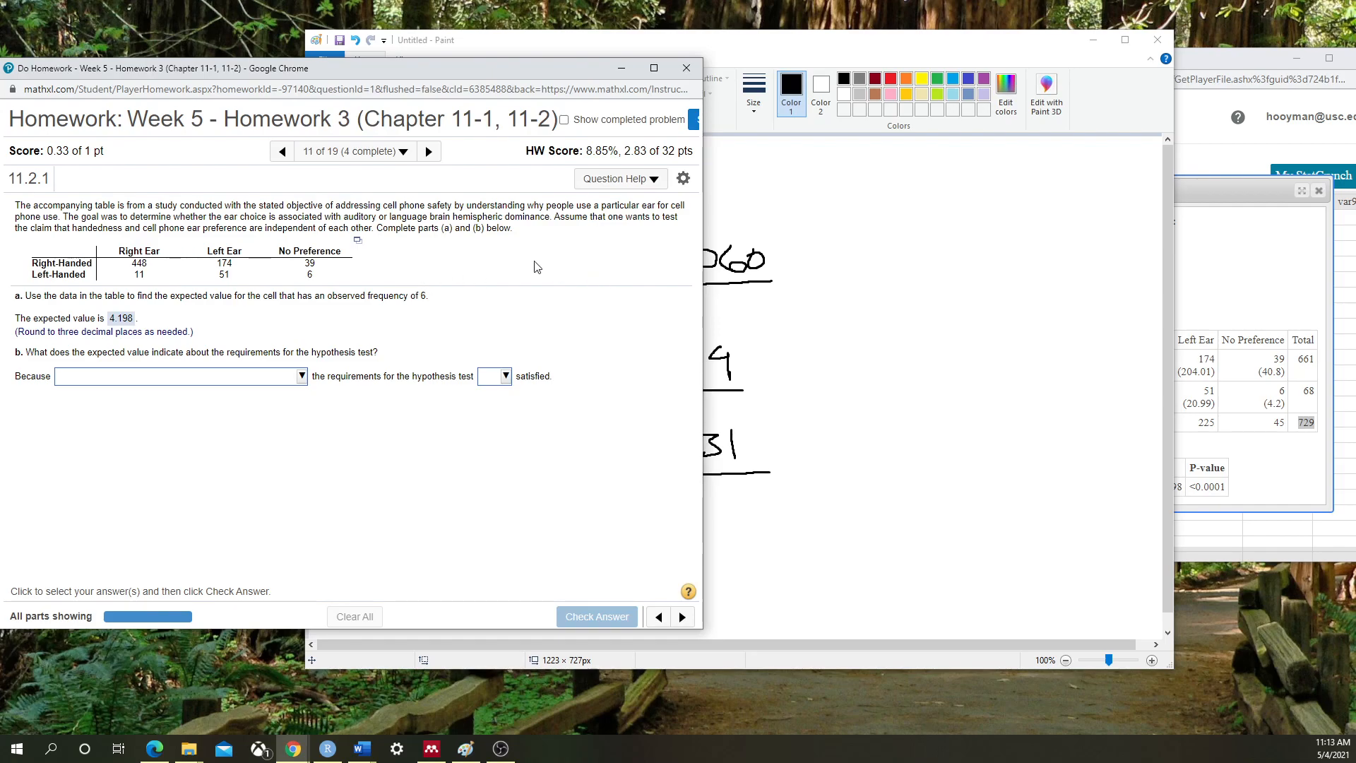
pyautogui.click(1231, 291)
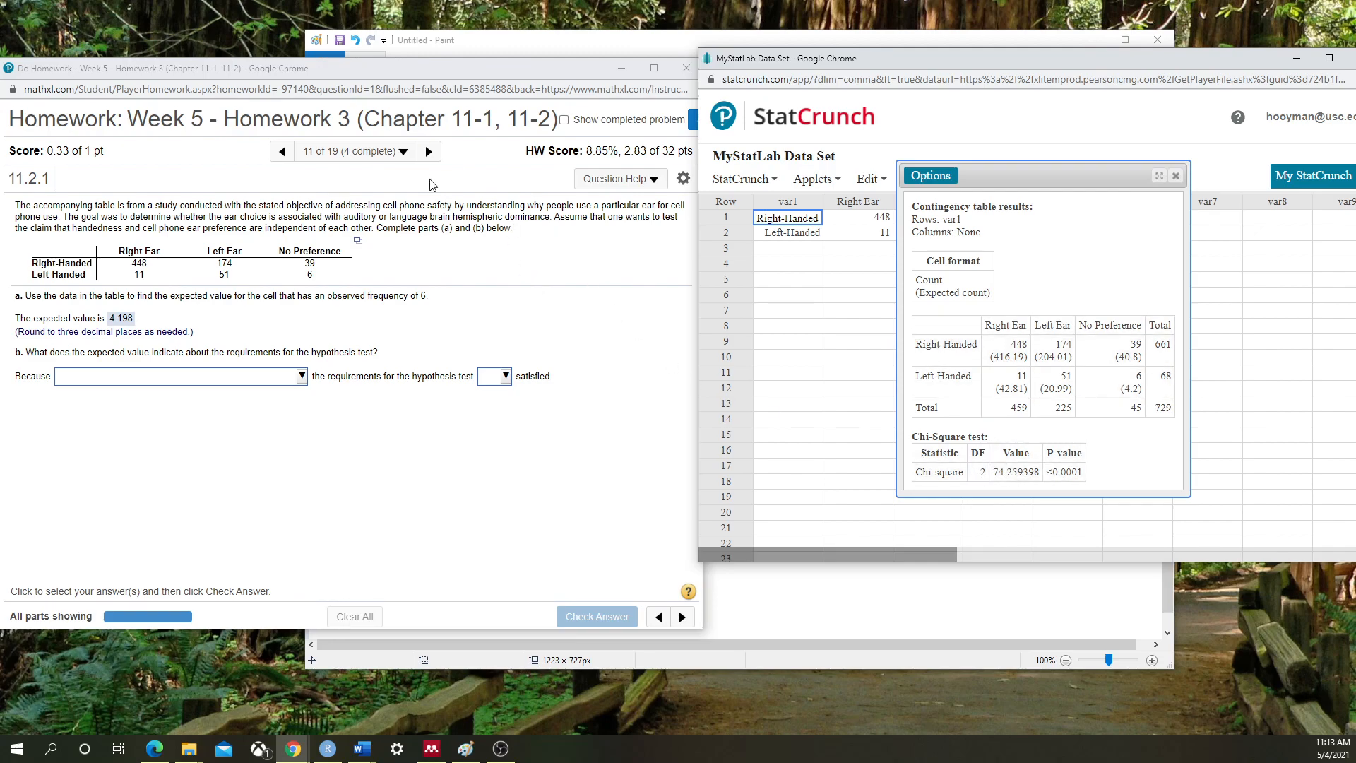
pyautogui.click(429, 151)
# Move to question 11.2.5-T and load its splint/surgery counts (69, 23; 75, 5) into StatCrunch
pyautogui.click(329, 441)
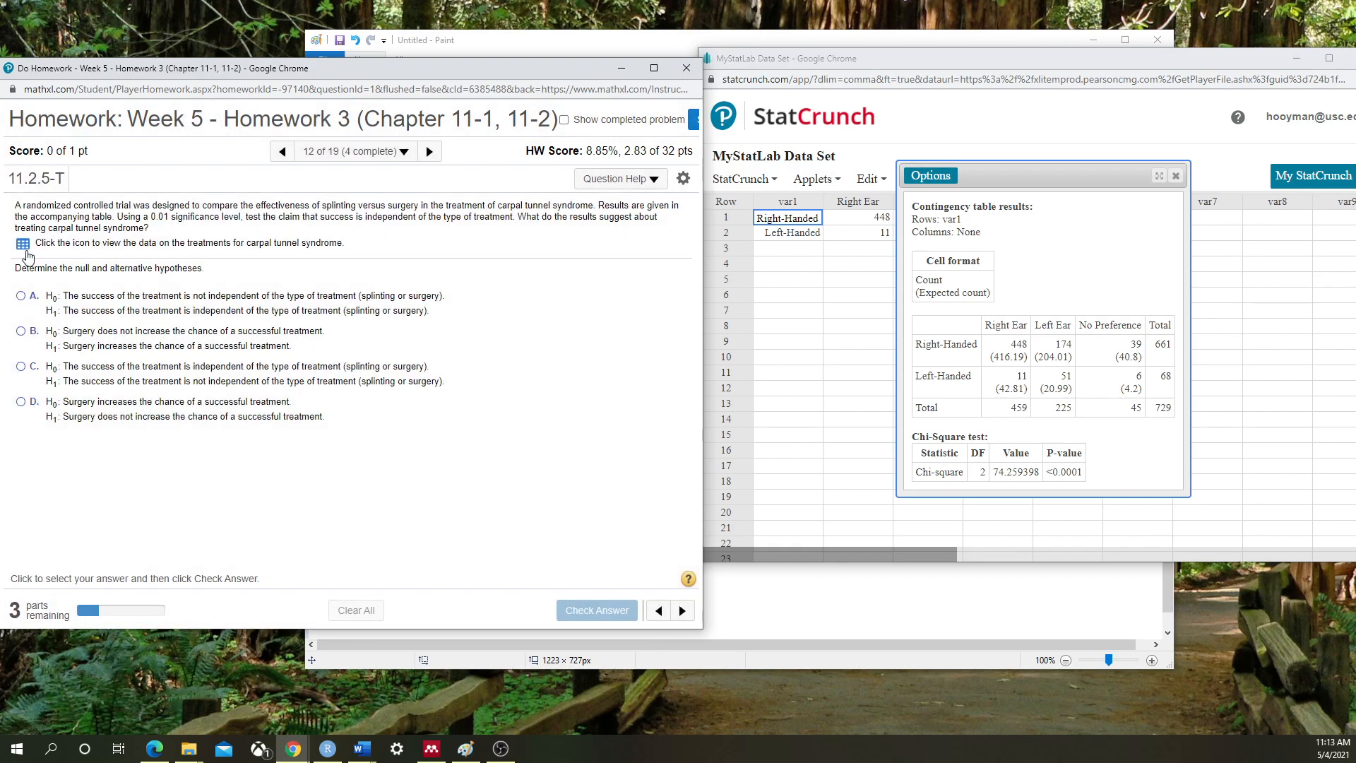
pyautogui.click(23, 244)
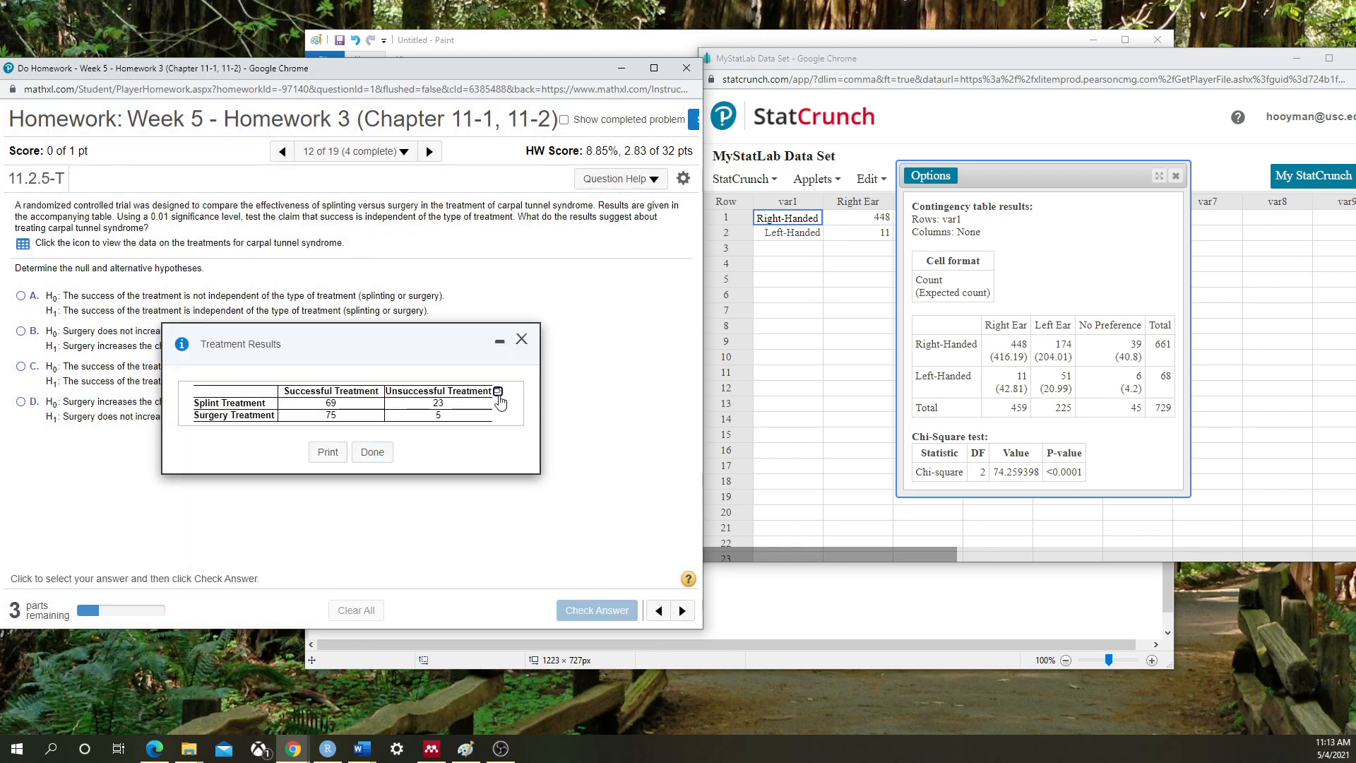
pyautogui.click(498, 393)
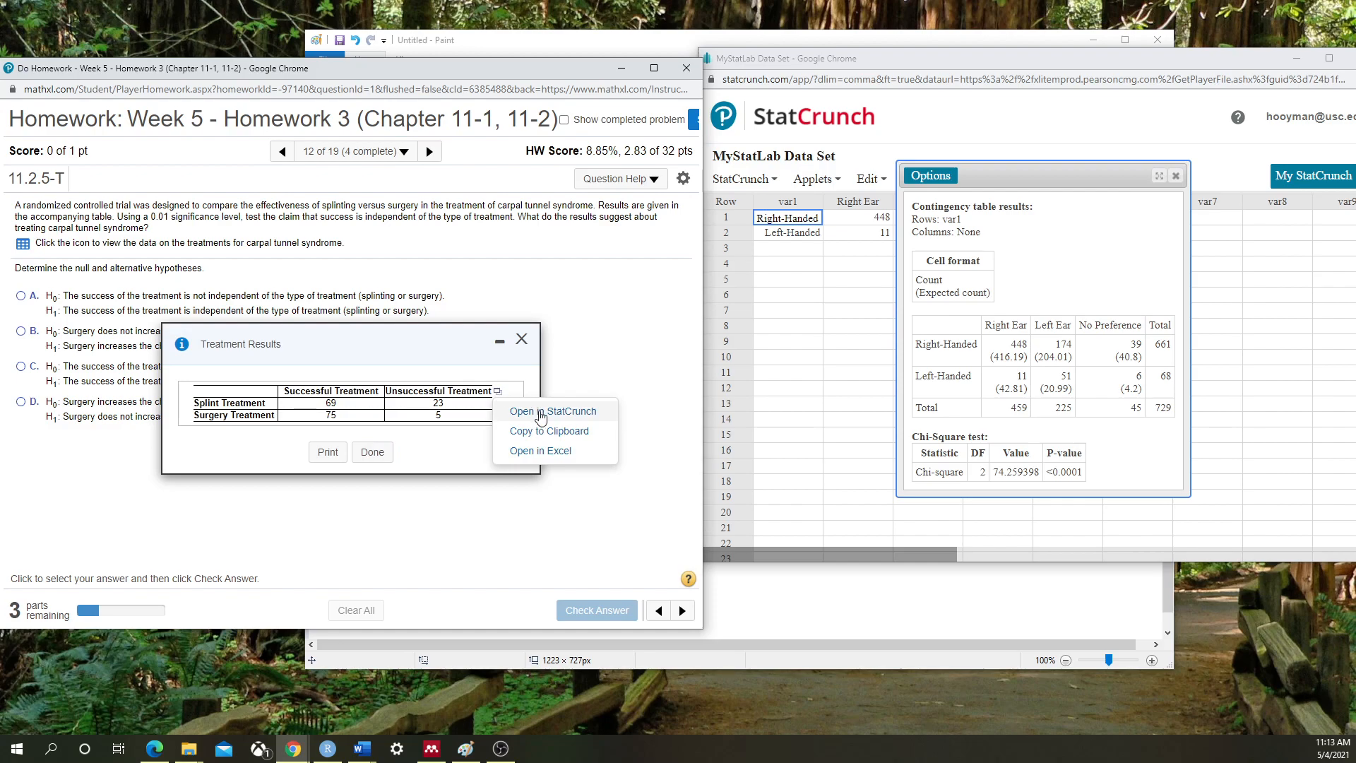
pyautogui.click(541, 413)
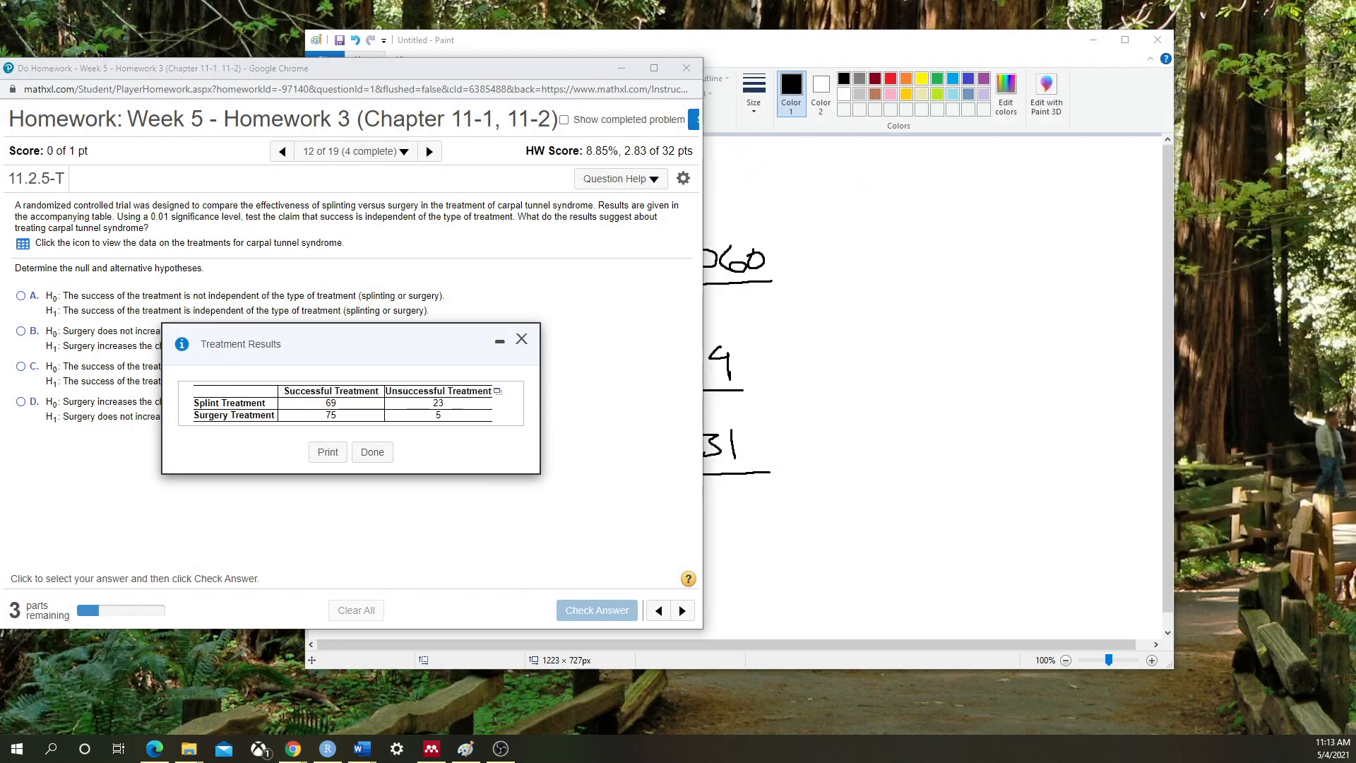
pyautogui.moveTo(1342, 164); pyautogui.dragTo(793, 153)
# Set up Contingency With Summary using Successful and Unsuccessful Treatment columns, var1 row labels, and expected counts
pyautogui.click(895, 213)
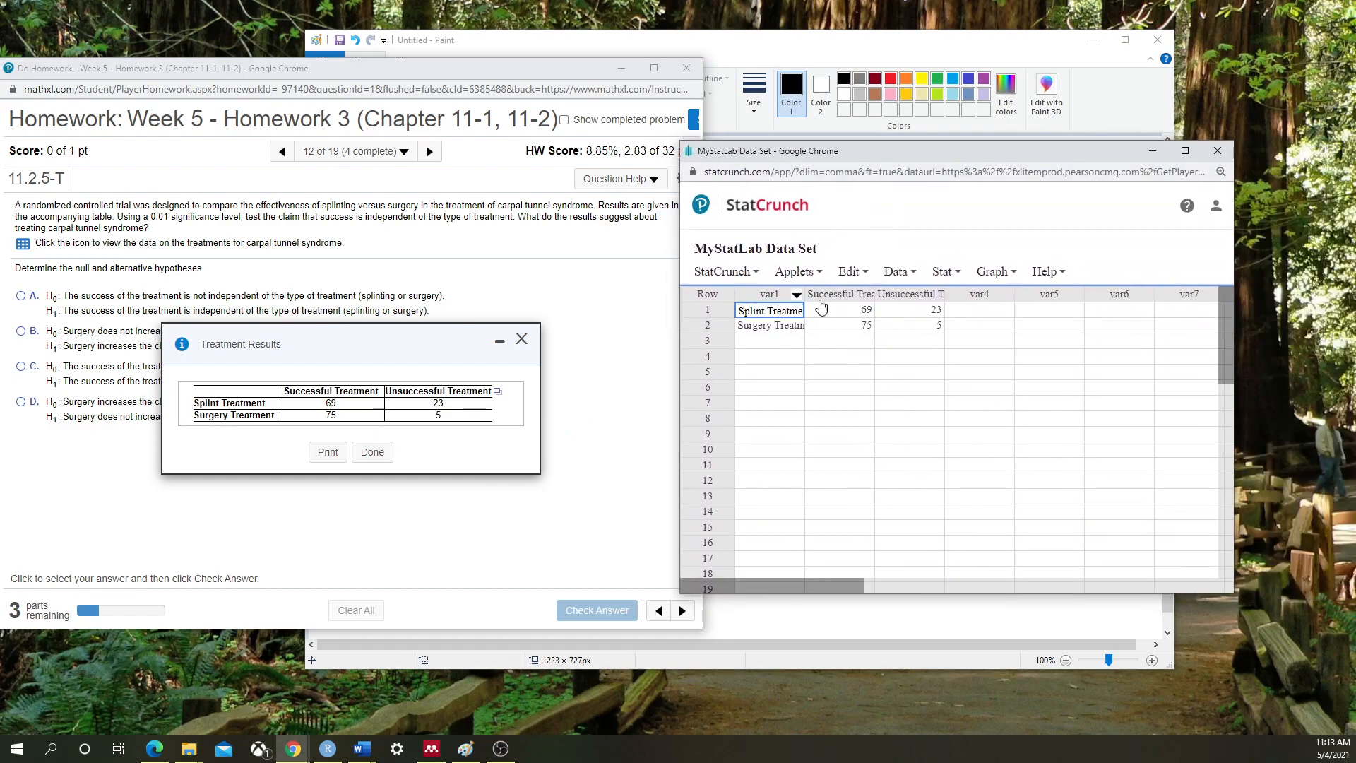
pyautogui.click(946, 272)
pyautogui.moveTo(962, 342)
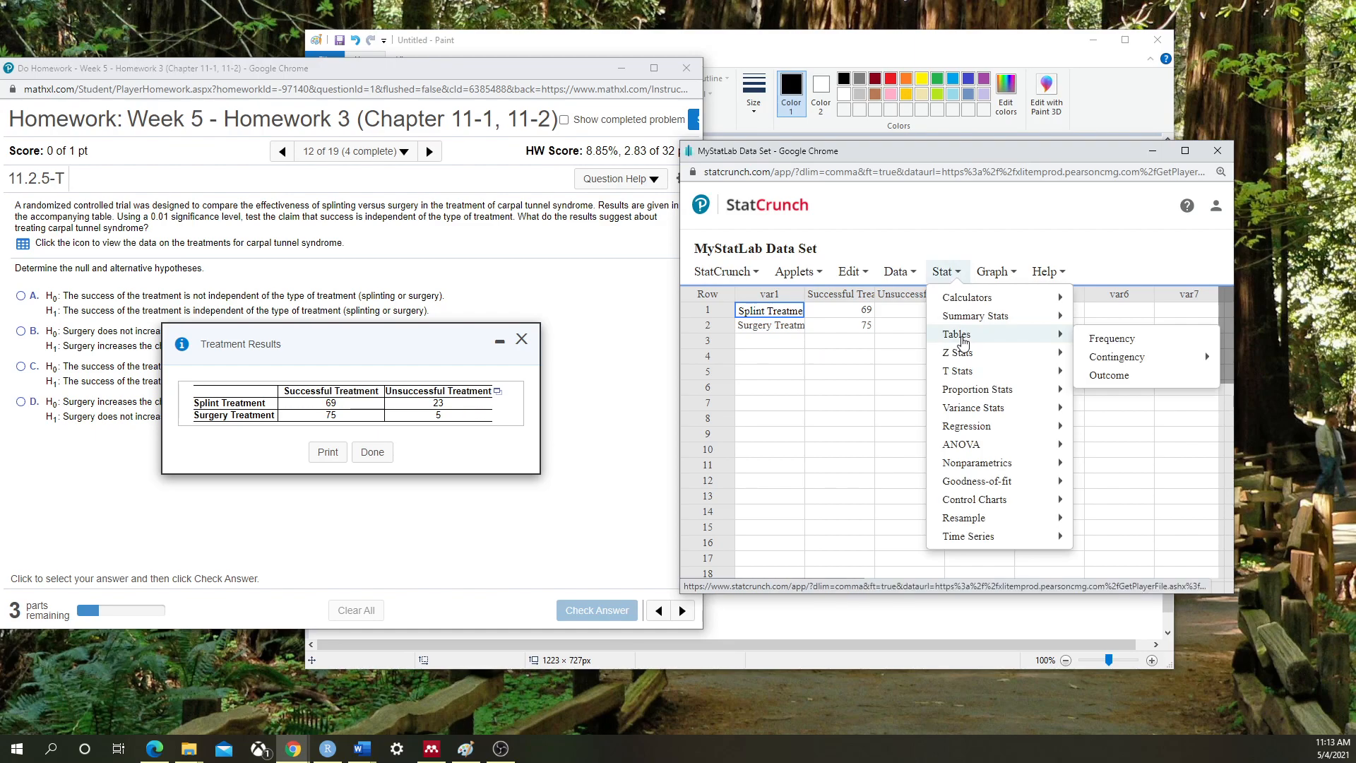
pyautogui.moveTo(1114, 357)
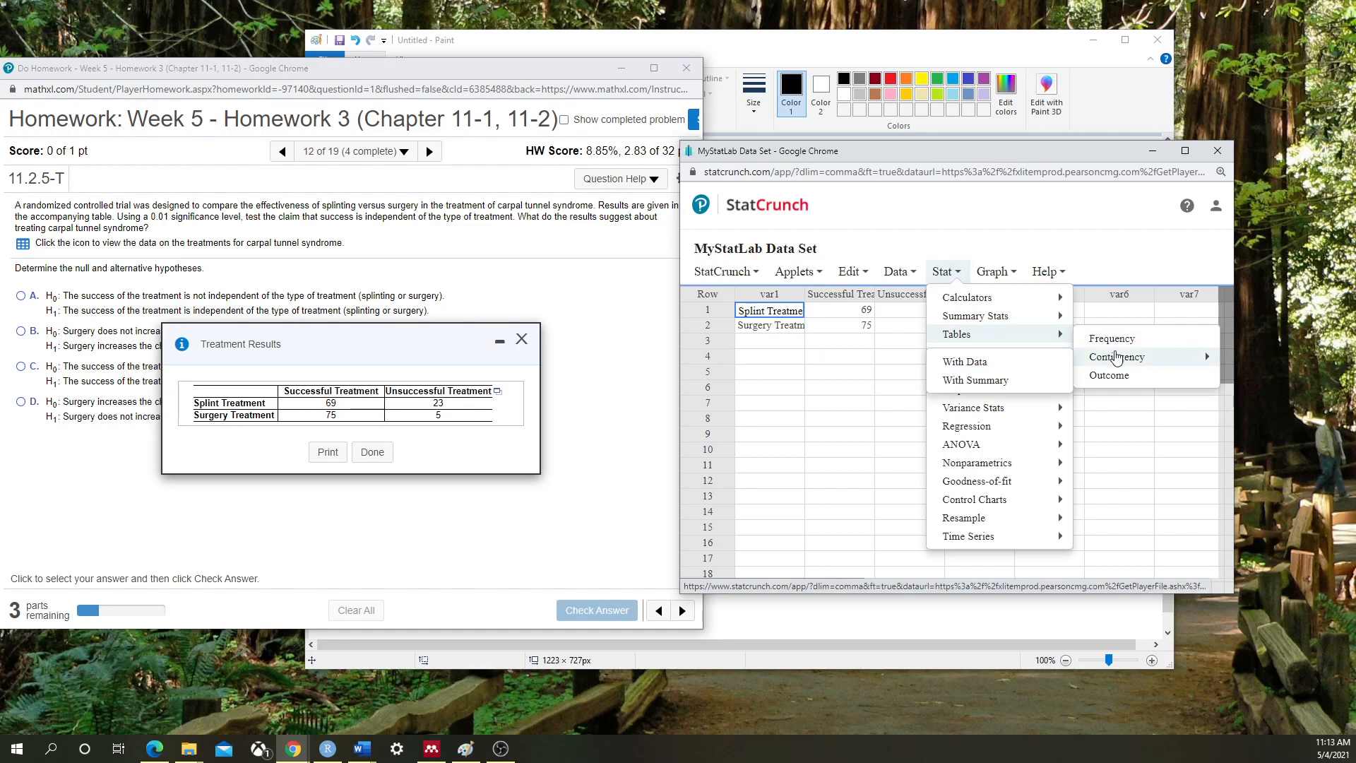
pyautogui.click(1000, 383)
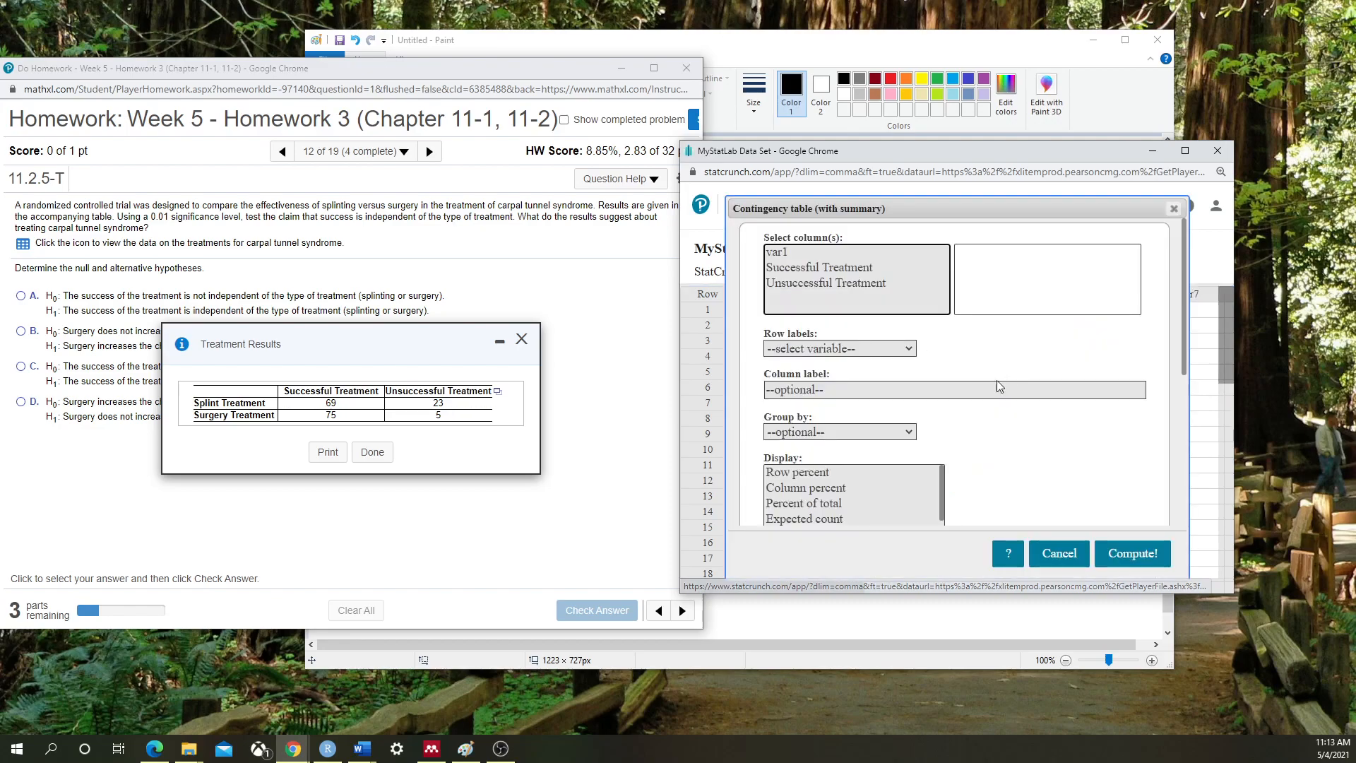
pyautogui.click(833, 268)
pyautogui.hotkey('shift', 'Down')
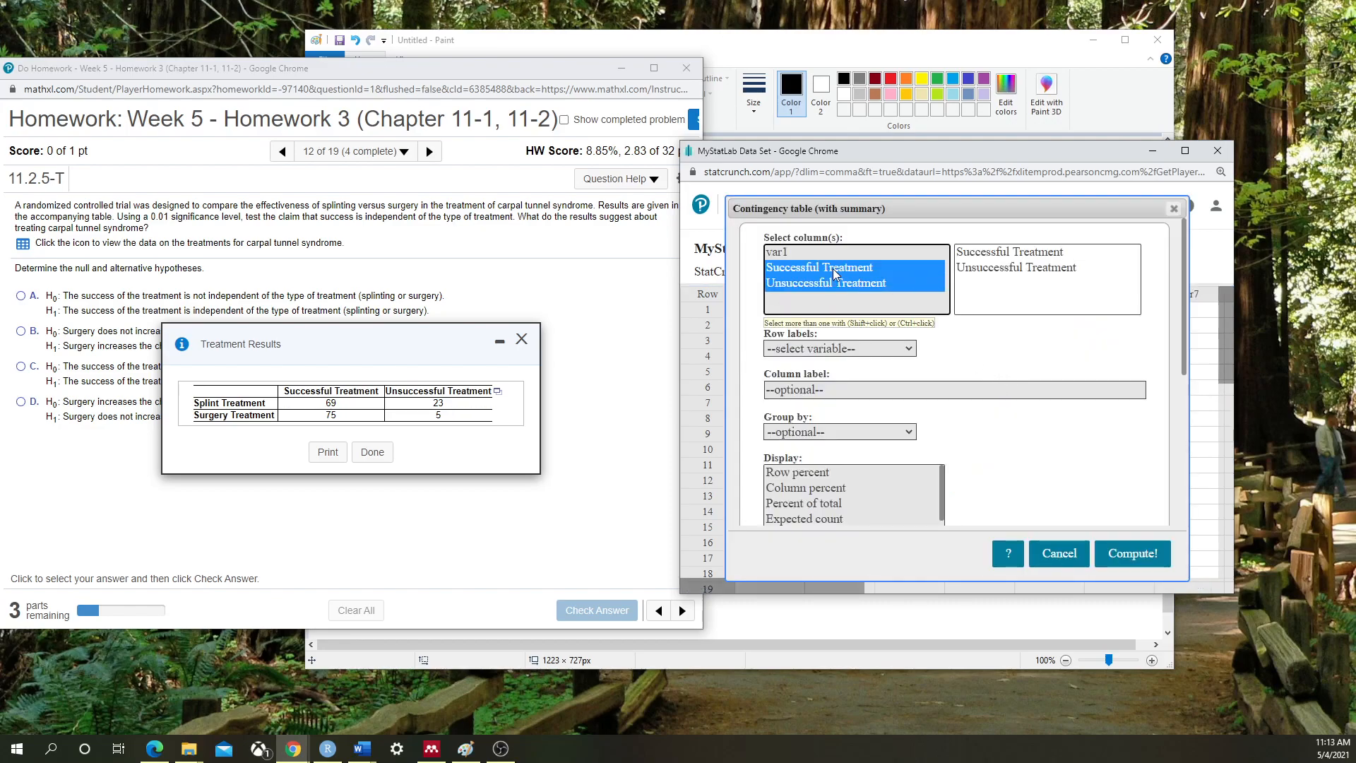
pyautogui.click(813, 348)
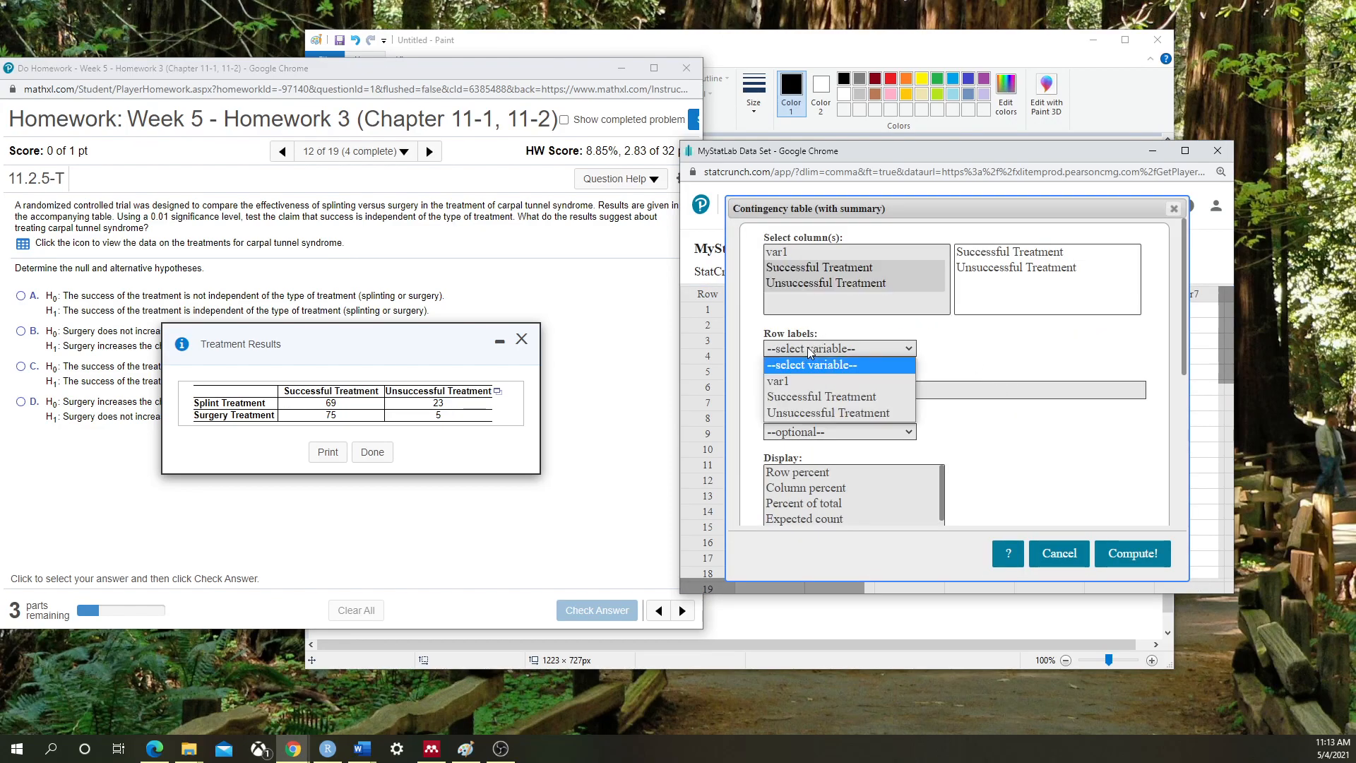
pyautogui.click(813, 377)
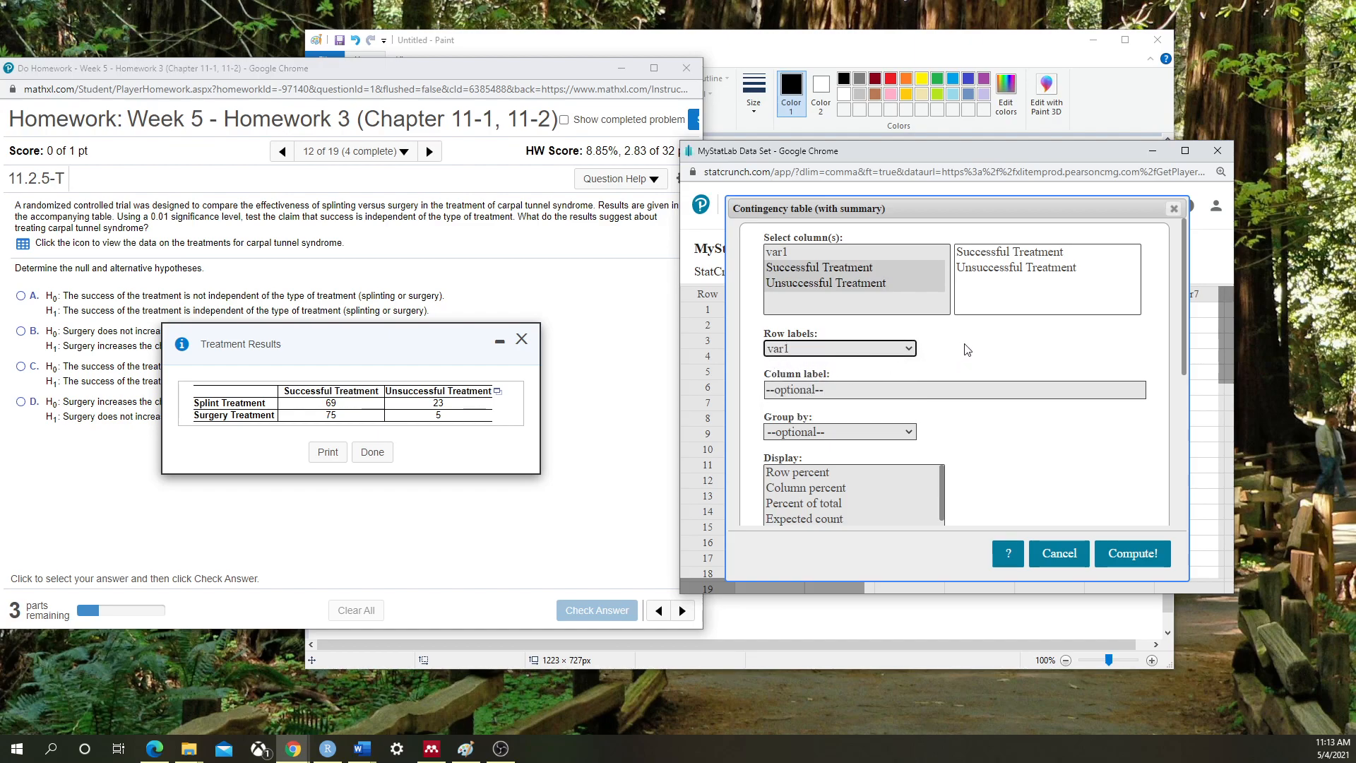
pyautogui.scroll(-1, 1060, 460)
pyautogui.click(808, 448)
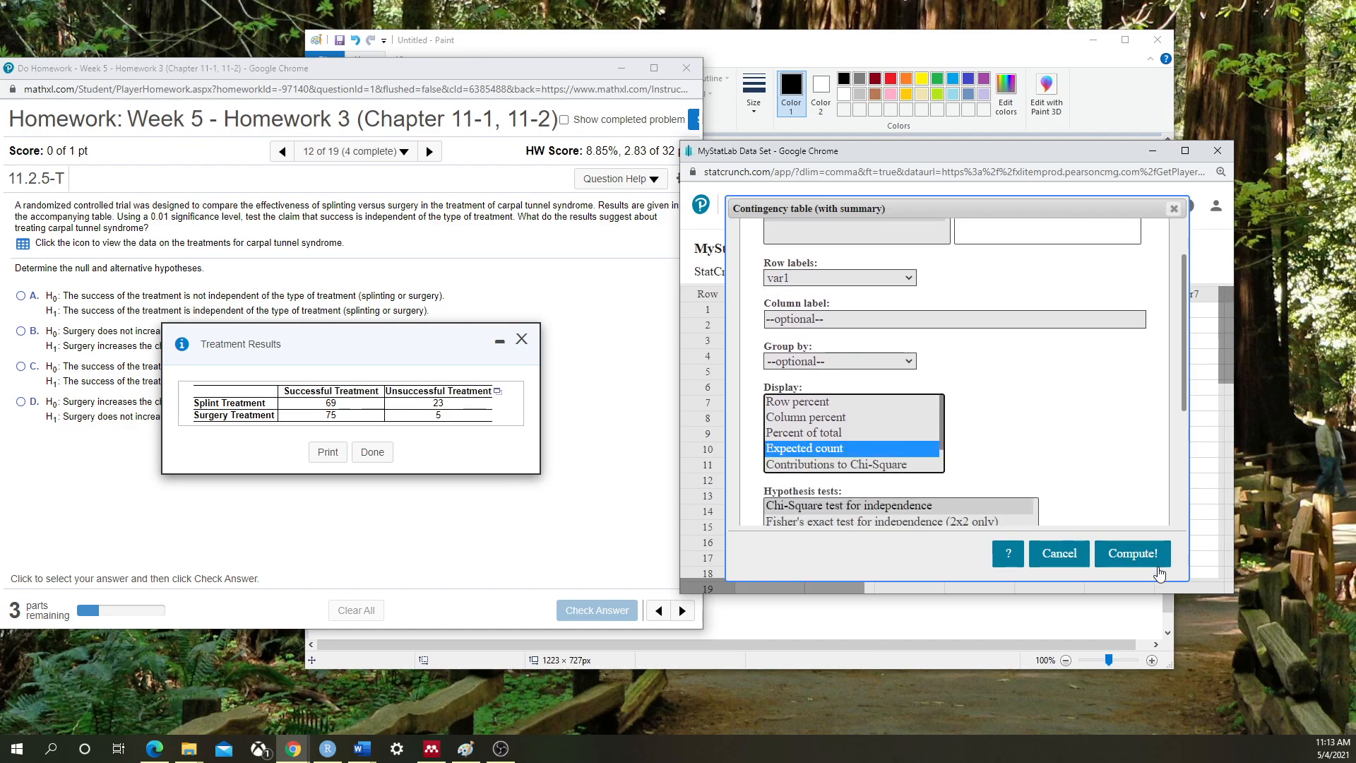
# Compute the treatment table (chi-square 11.037946, P-value 0.0009) and arrange it beside the homework, closing the data popup
pyautogui.click(1126, 556)
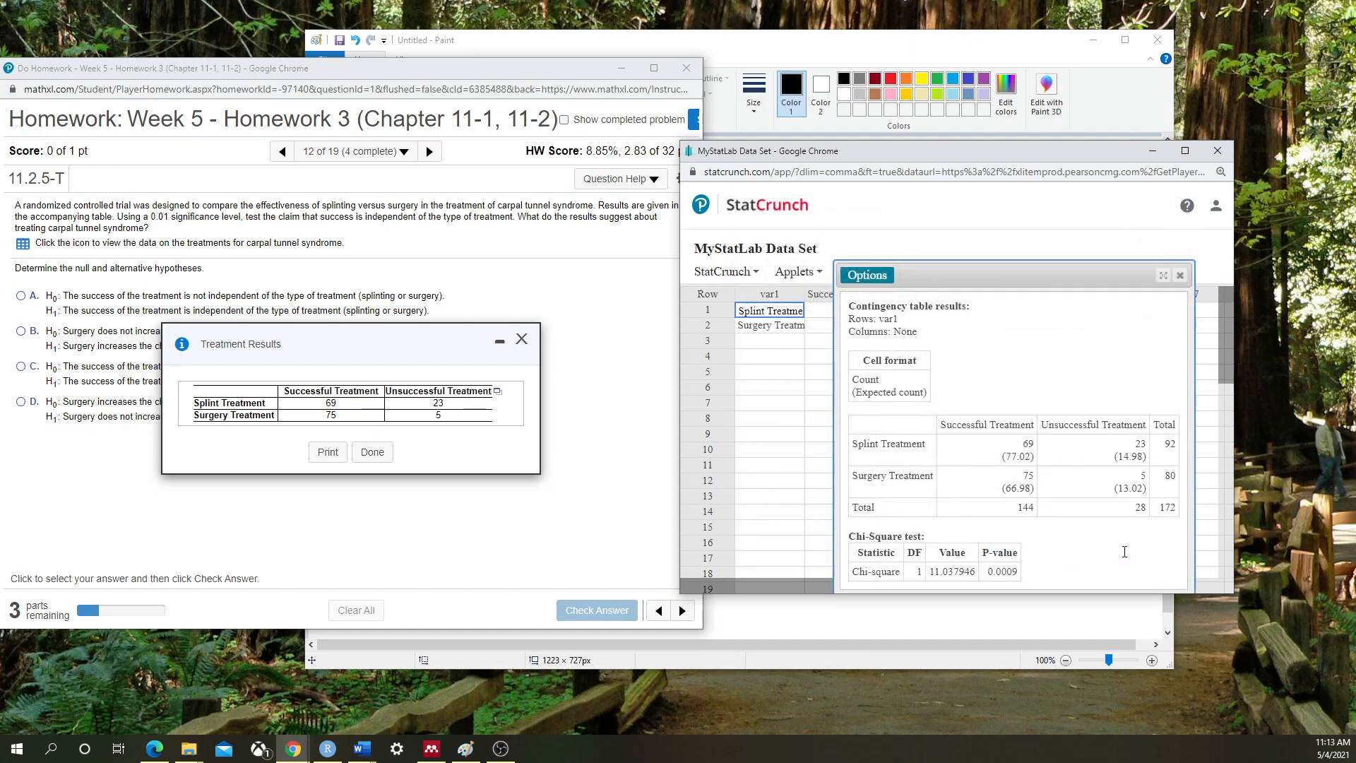
pyautogui.moveTo(1026, 275); pyautogui.dragTo(960, 207)
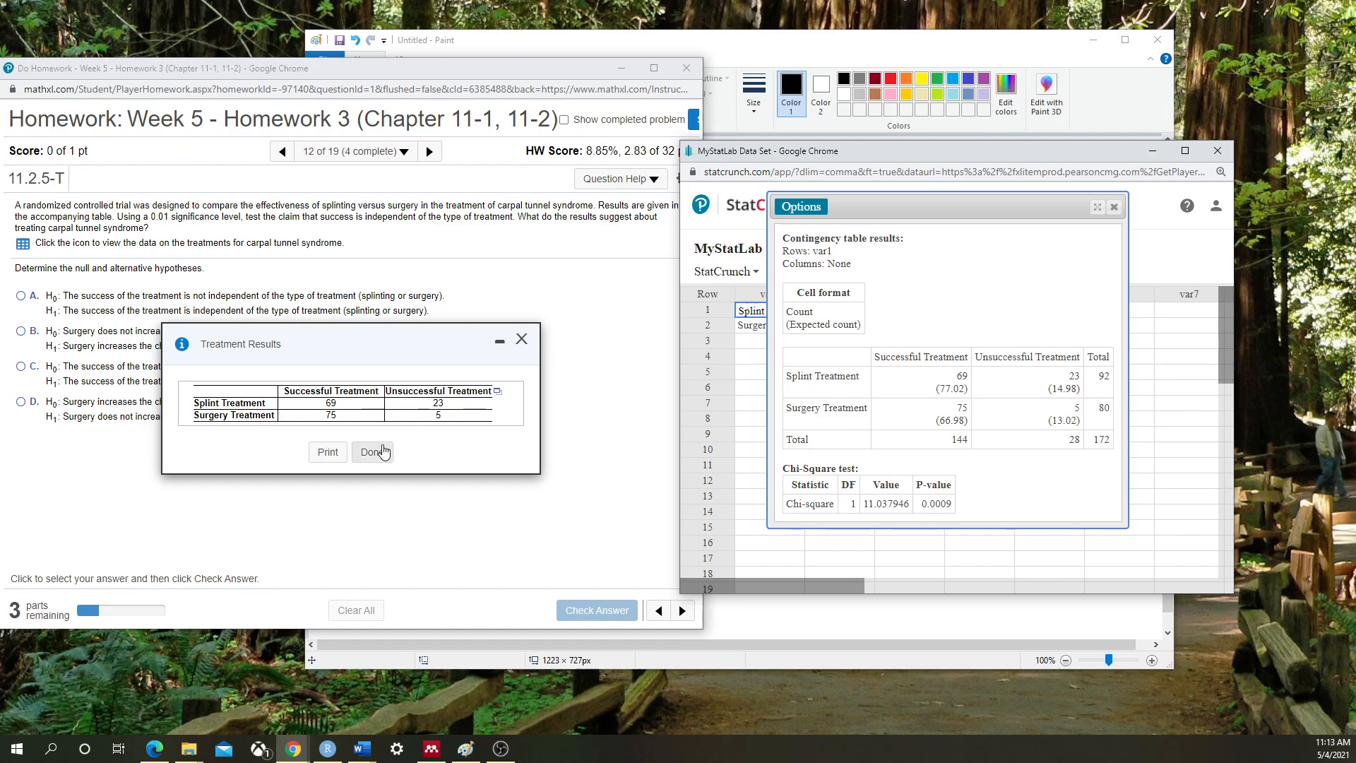
pyautogui.click(371, 452)
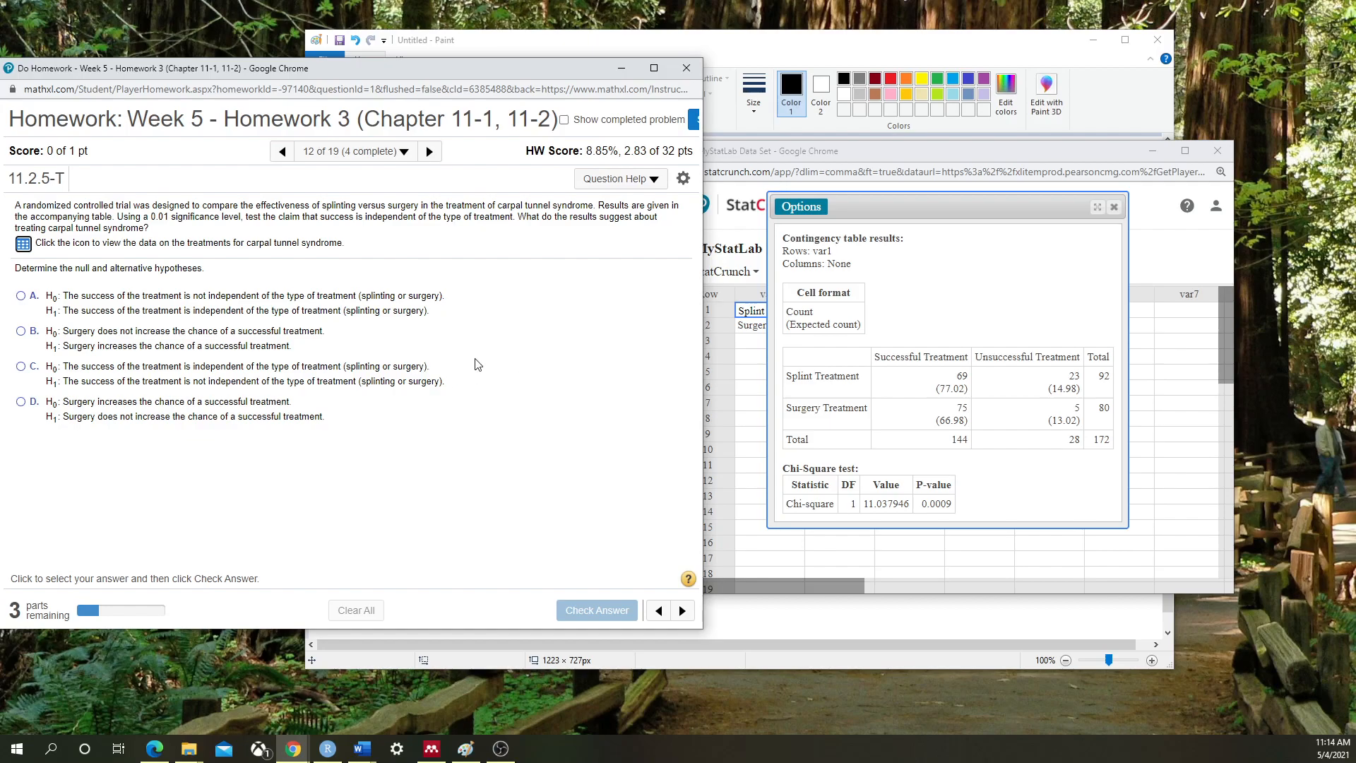
pyautogui.moveTo(451, 76); pyautogui.dragTo(472, 71)
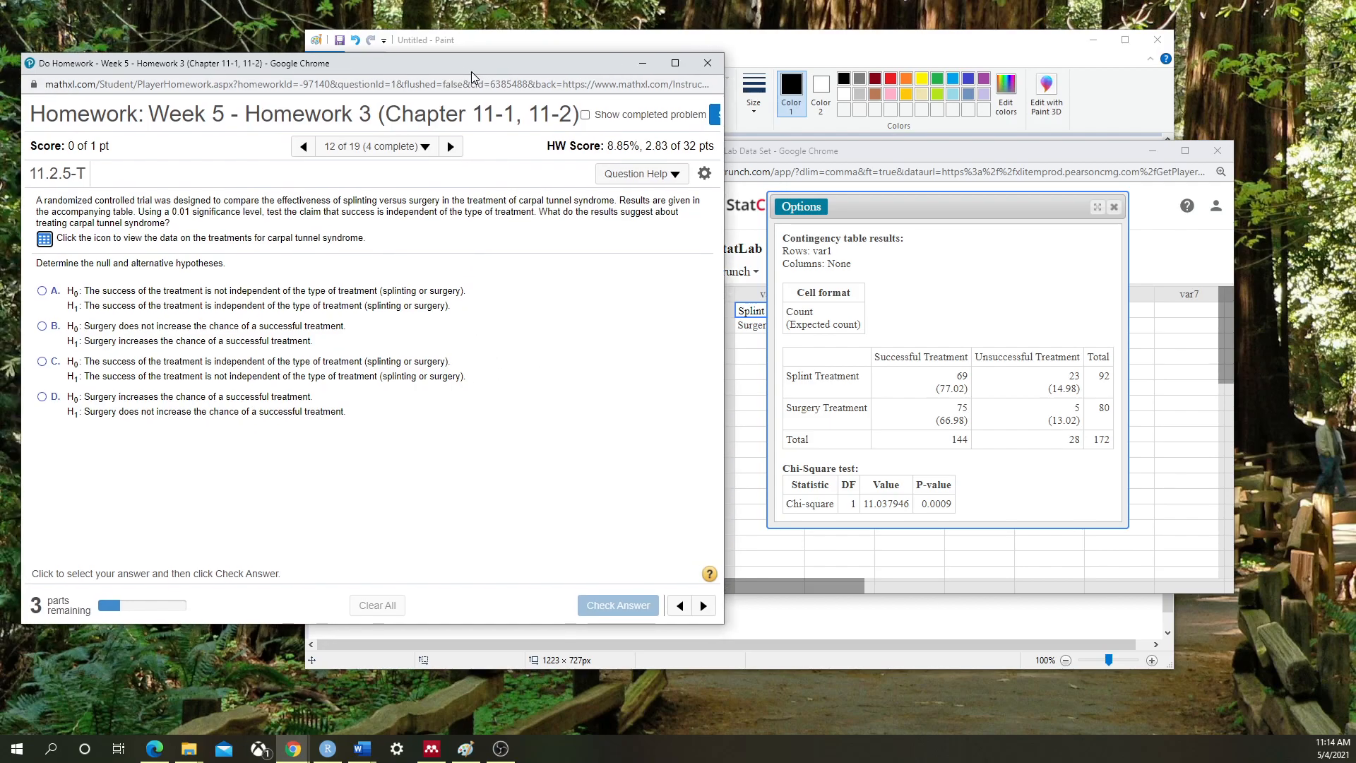